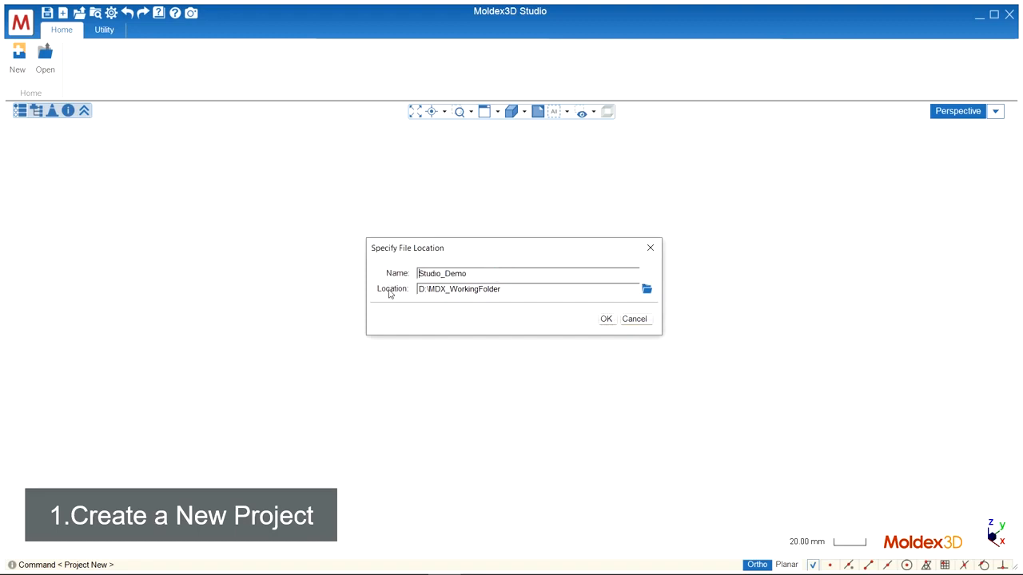
Create the project Studio_Demo in D:\MDX_WorkingFolder and import the geometry file Demo.stp from the Demo Model folder.
left_click(610, 322)
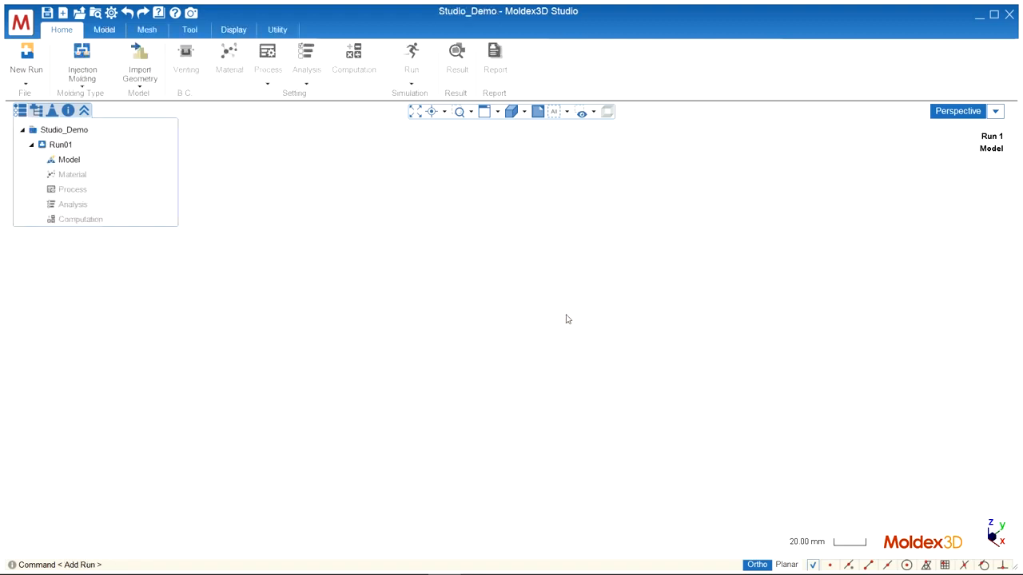
left_click(139, 62)
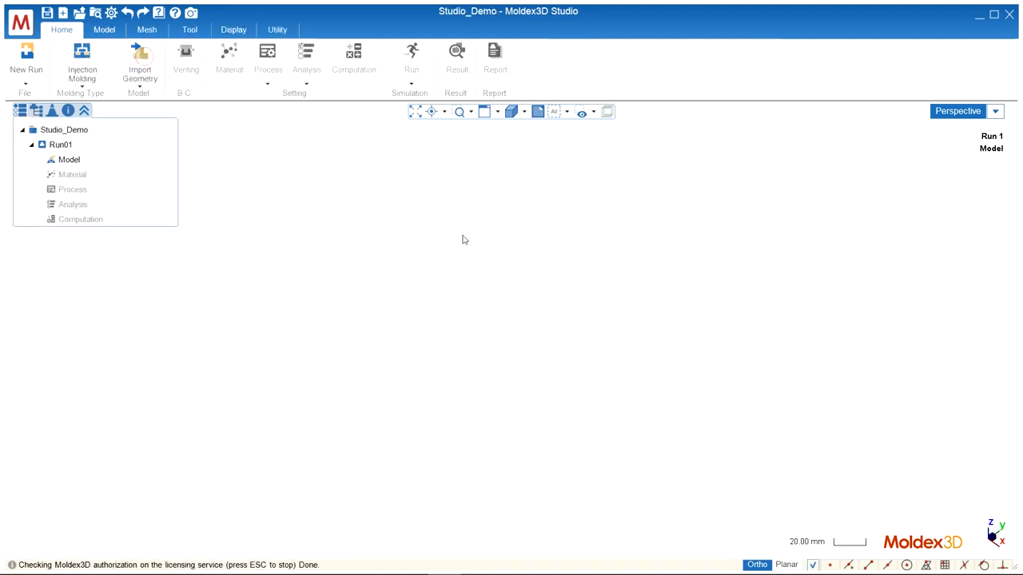
left_click(412, 214)
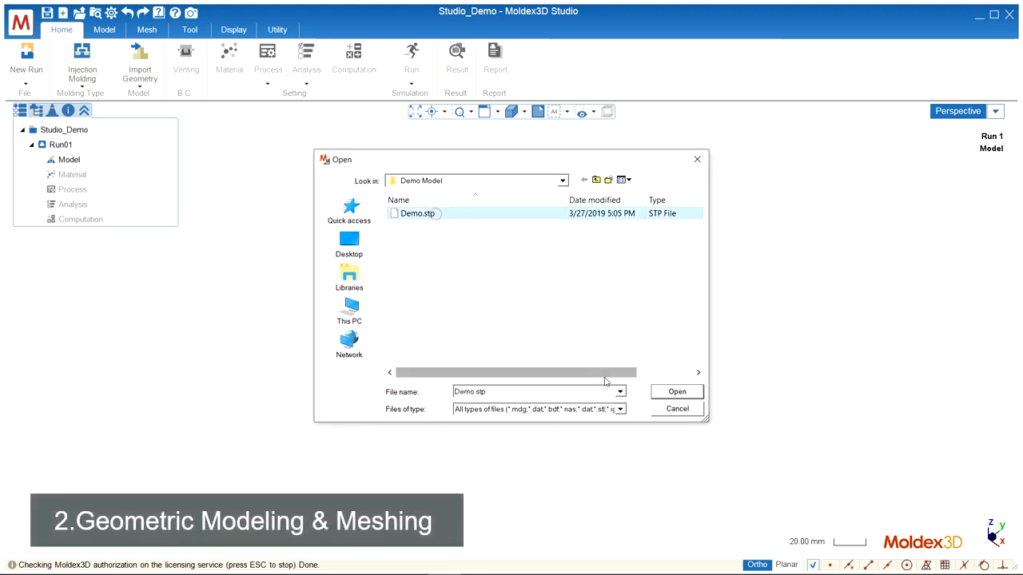
left_click(662, 391)
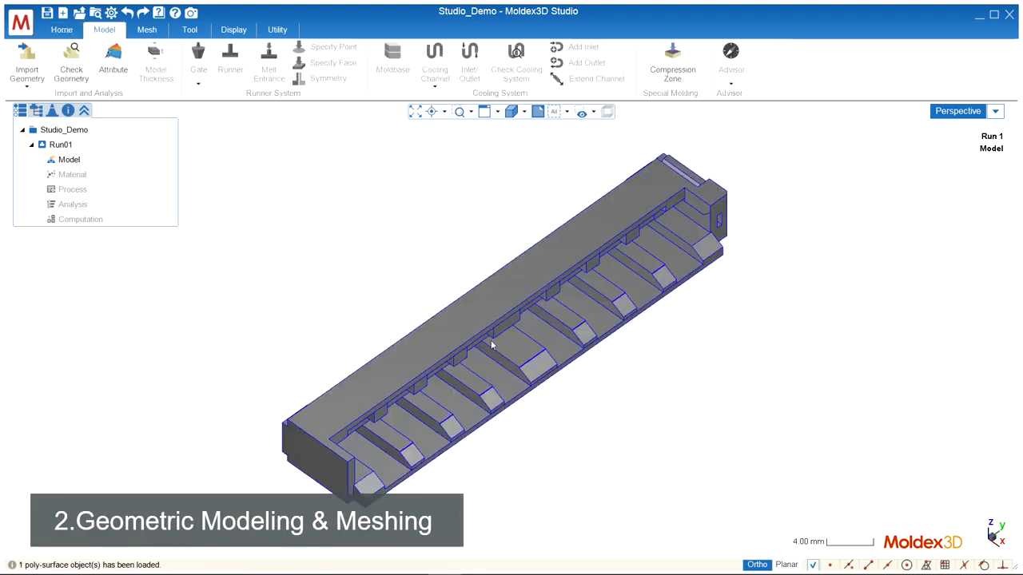
Assign the Part attribute to the imported model.
left_click(479, 322)
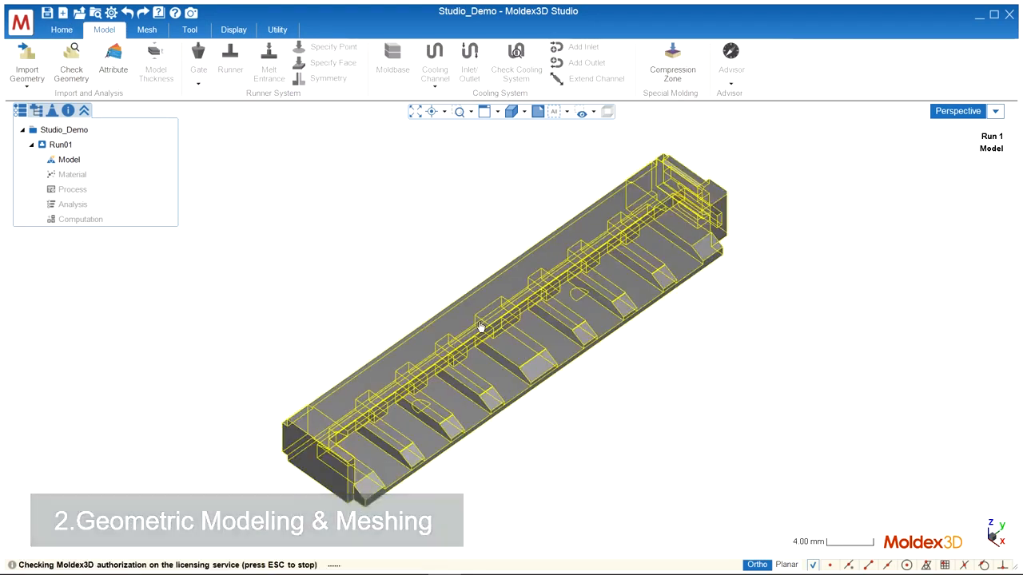
left_click(120, 148)
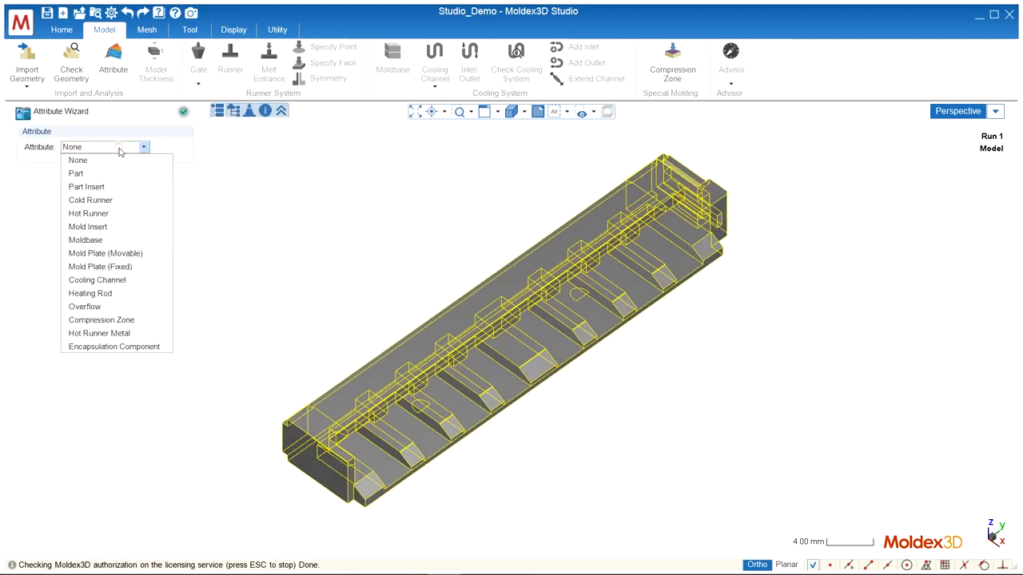
left_click(119, 174)
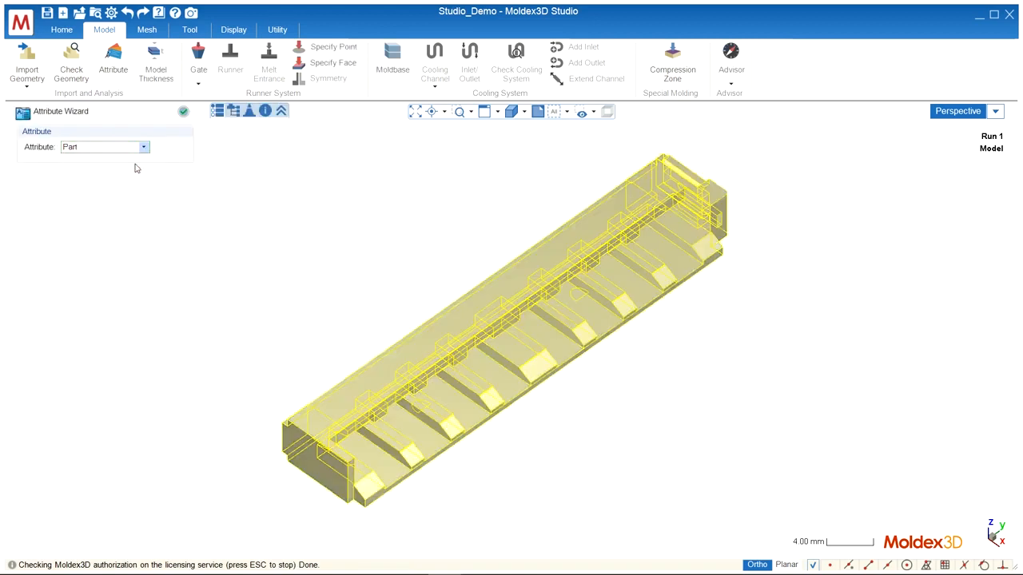
left_click(186, 113)
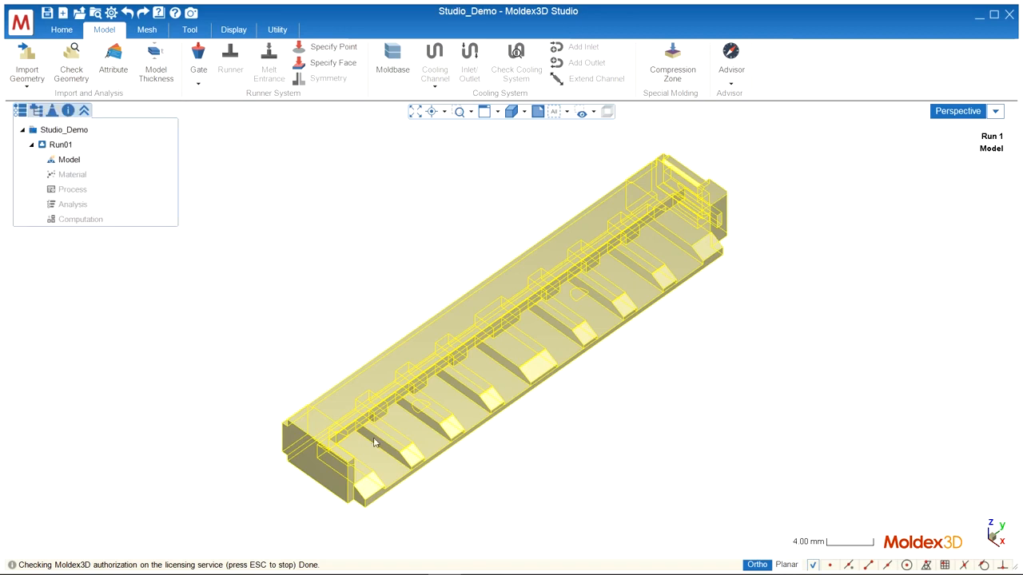
Add a pin gate on the part's end face and set a melt entrance on the gate's outer face.
middle_click_drag(229, 493, 797, 440)
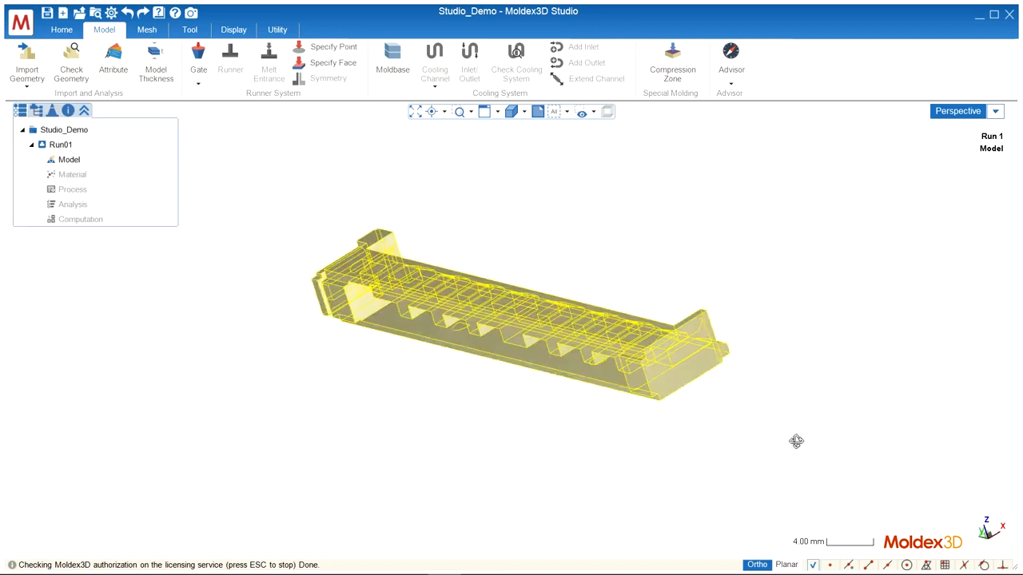
left_click(199, 58)
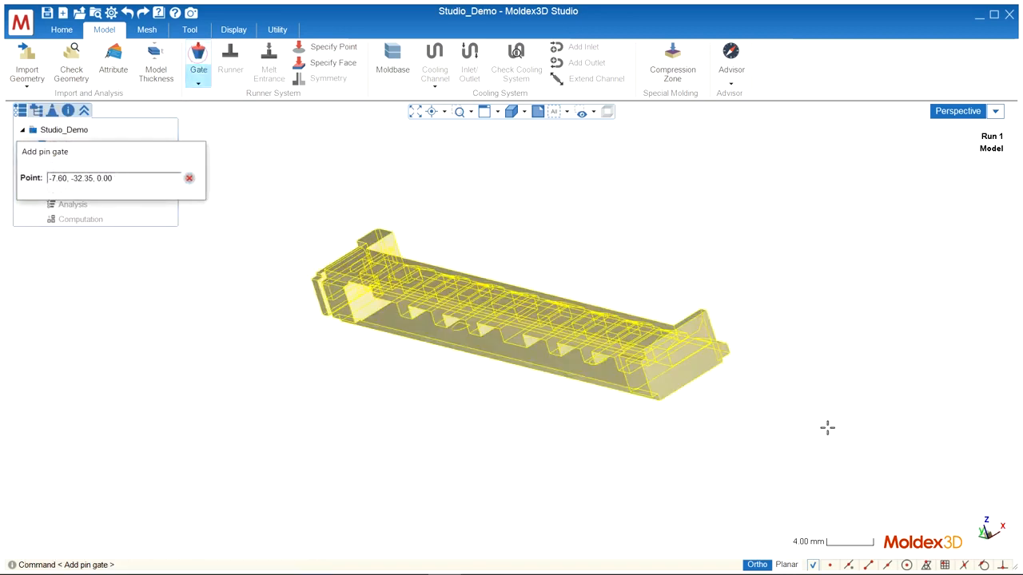
left_click(683, 361)
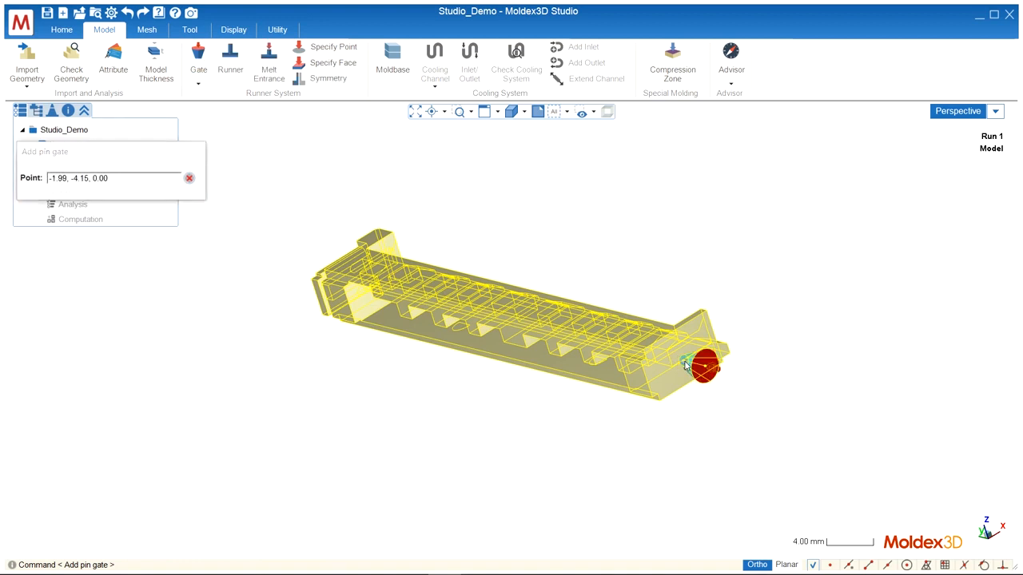
middle_click_drag(263, 338, 124, 296)
left_click(189, 113)
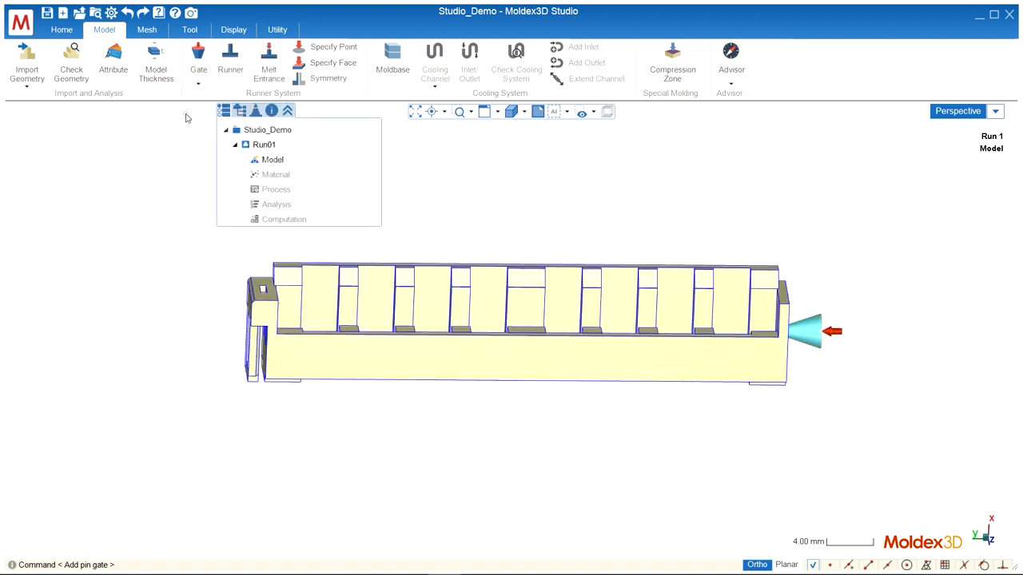
Generate the surface and solid meshes for the part and runner, and run the Final Check on the mesh.
left_click(147, 30)
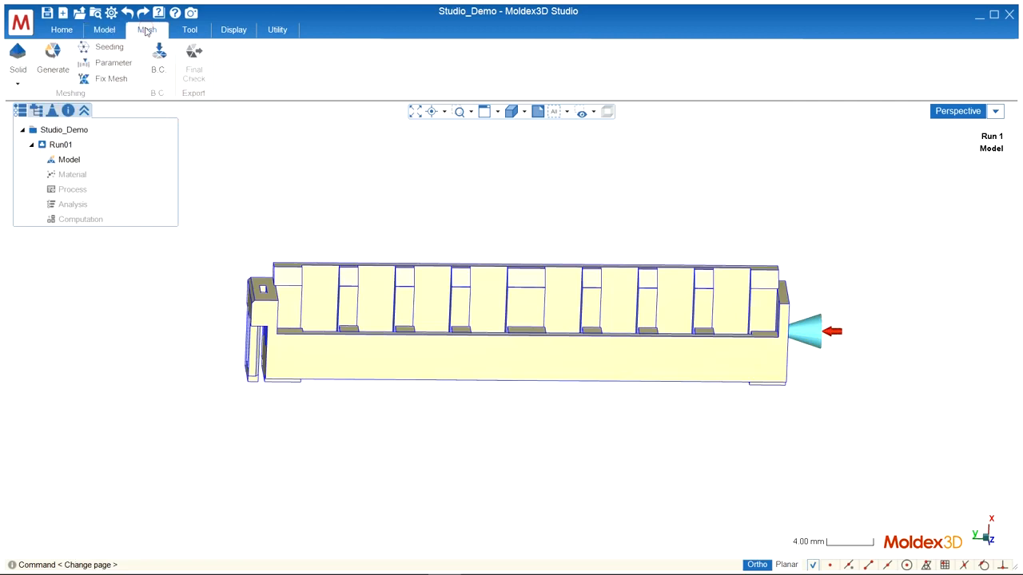
left_click(51, 58)
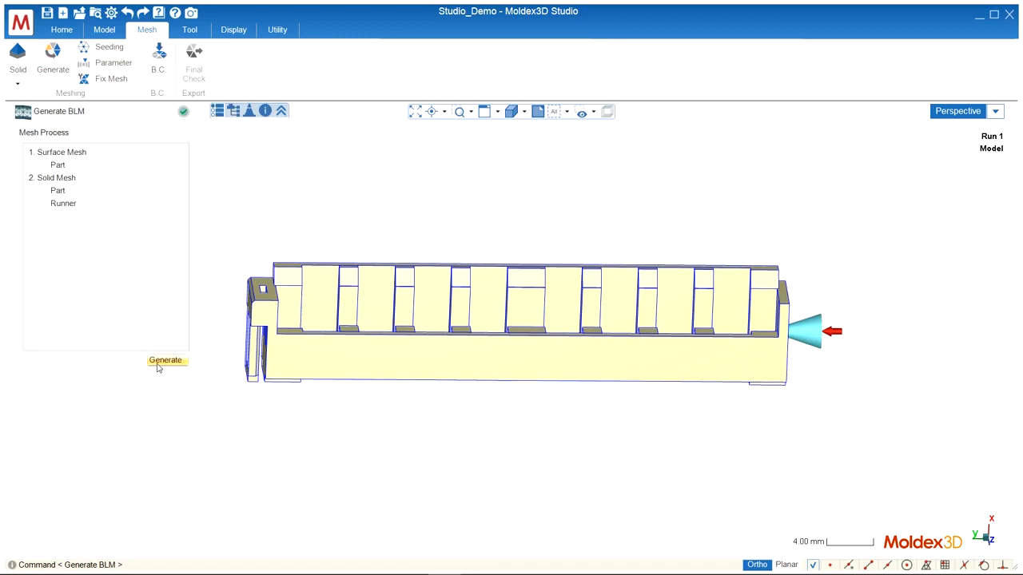
left_click(165, 361)
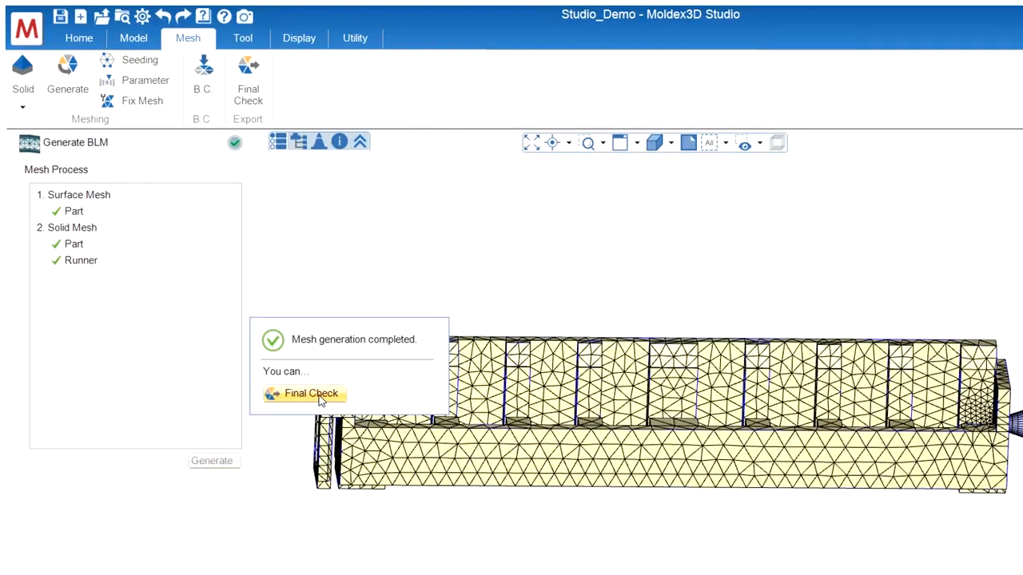
left_click(316, 394)
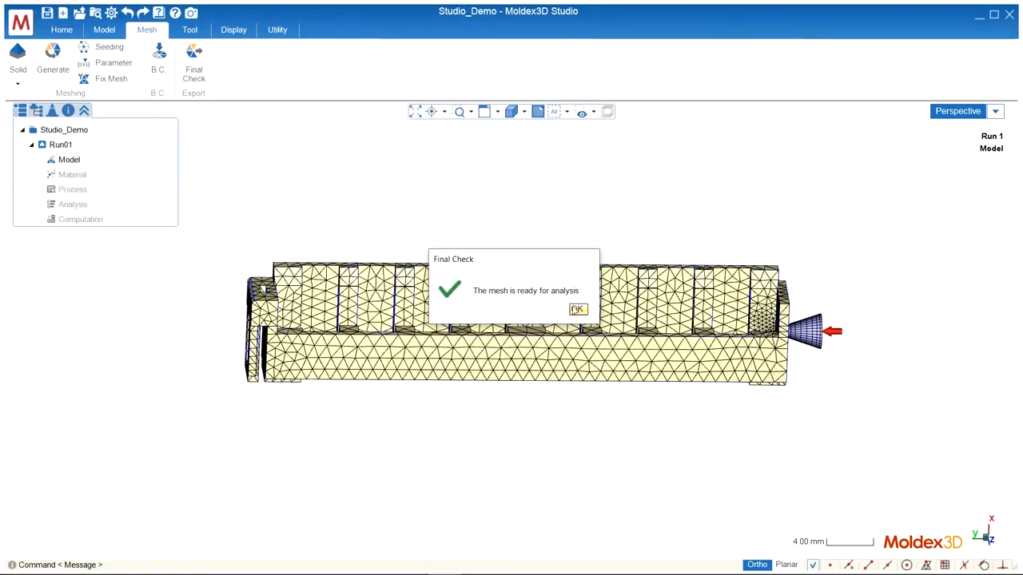
left_click(577, 310)
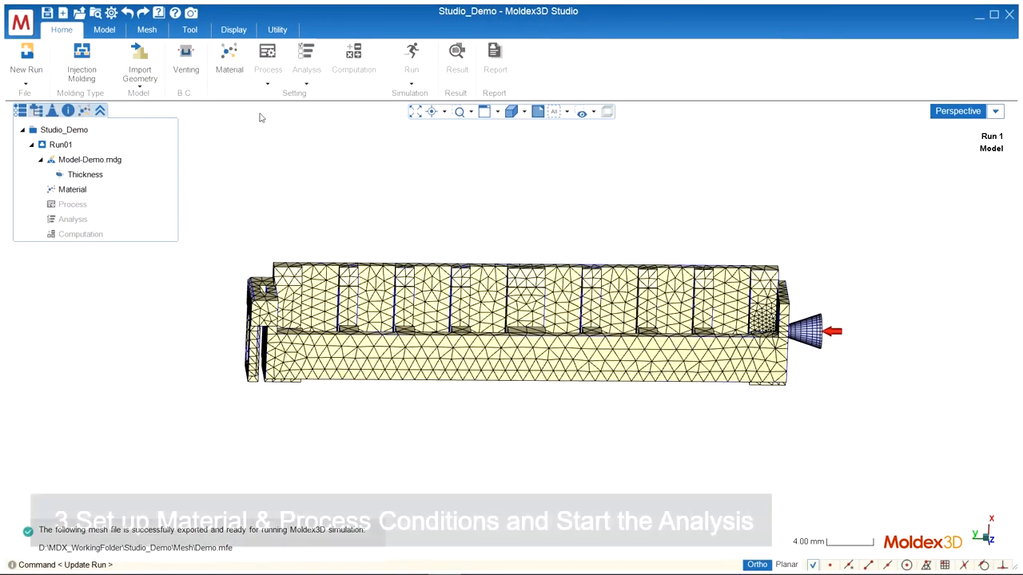
Assign the material ABS_POLYFLAMRABS90000UV5.mtr to the melt inlet EM#1.
left_click(229, 64)
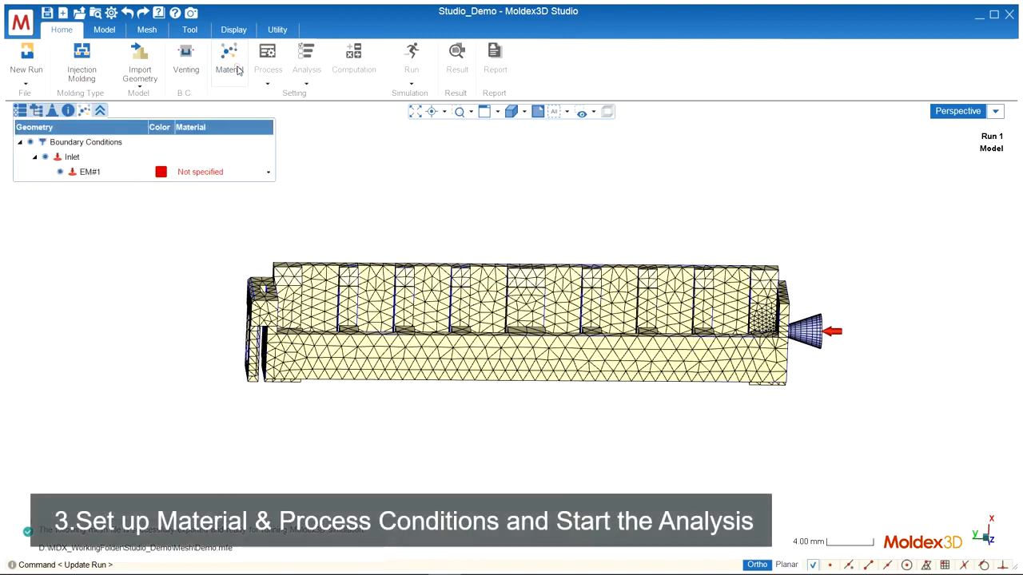
left_click(268, 172)
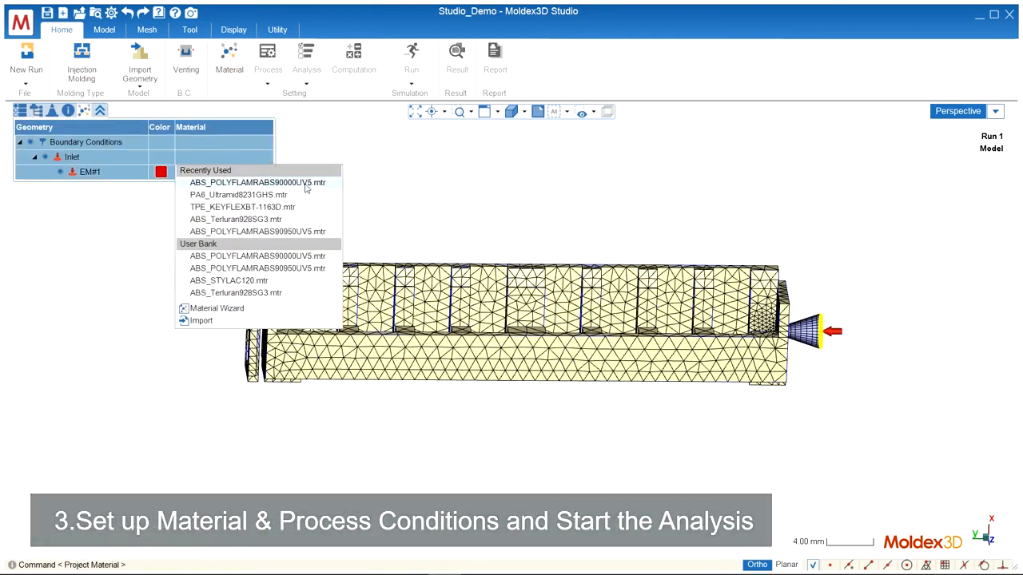
left_click(305, 183)
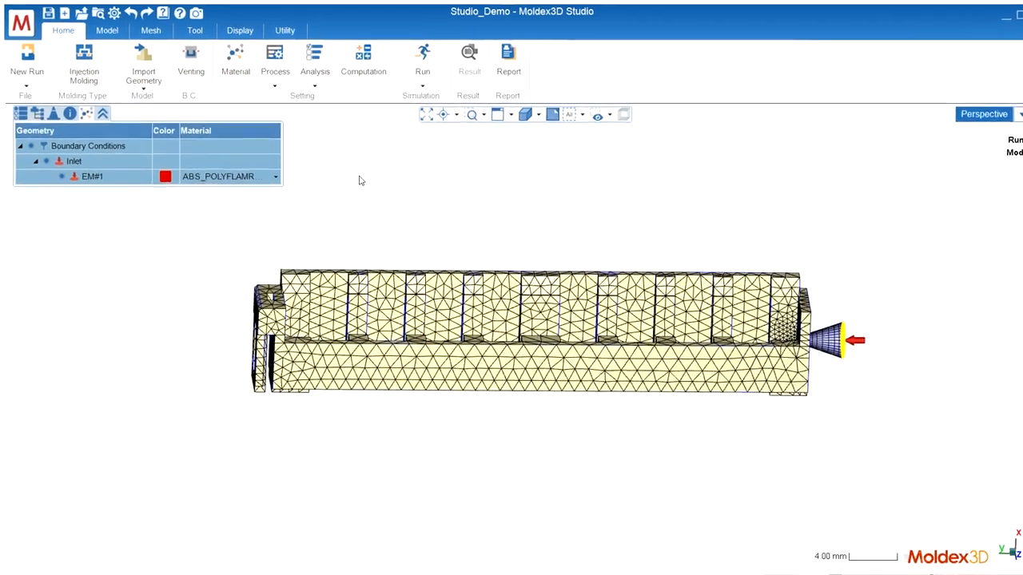
Set the analysis sequence to Injection Analysis 2 -F P W and run the job to completion in the Computing Manager.
left_click(307, 84)
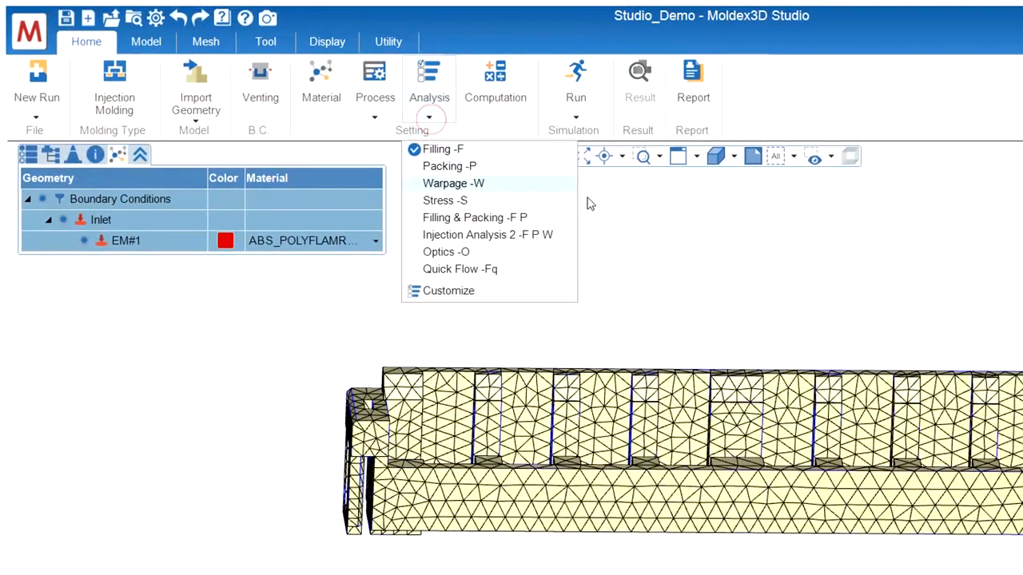
left_click(562, 235)
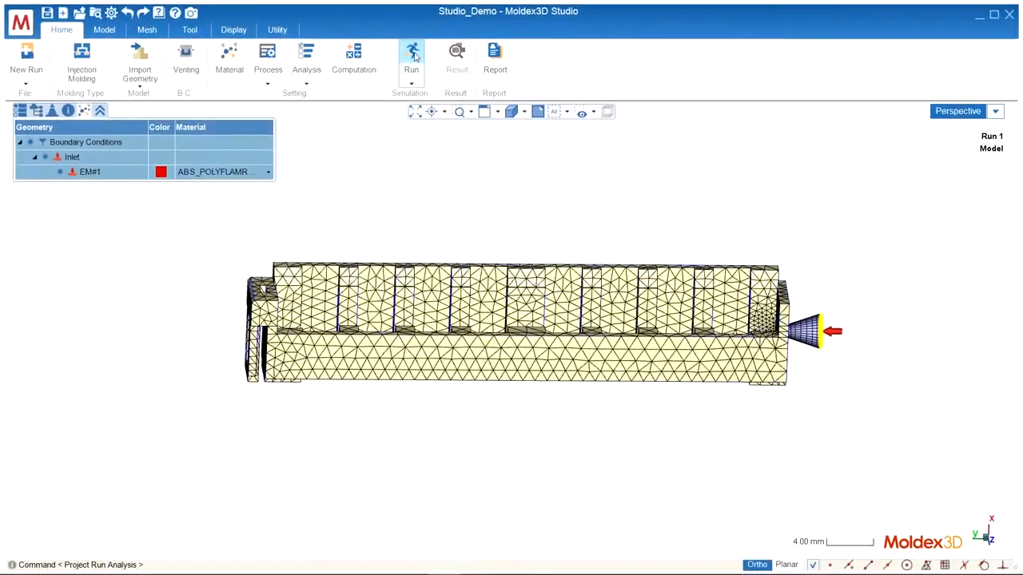
left_click(413, 57)
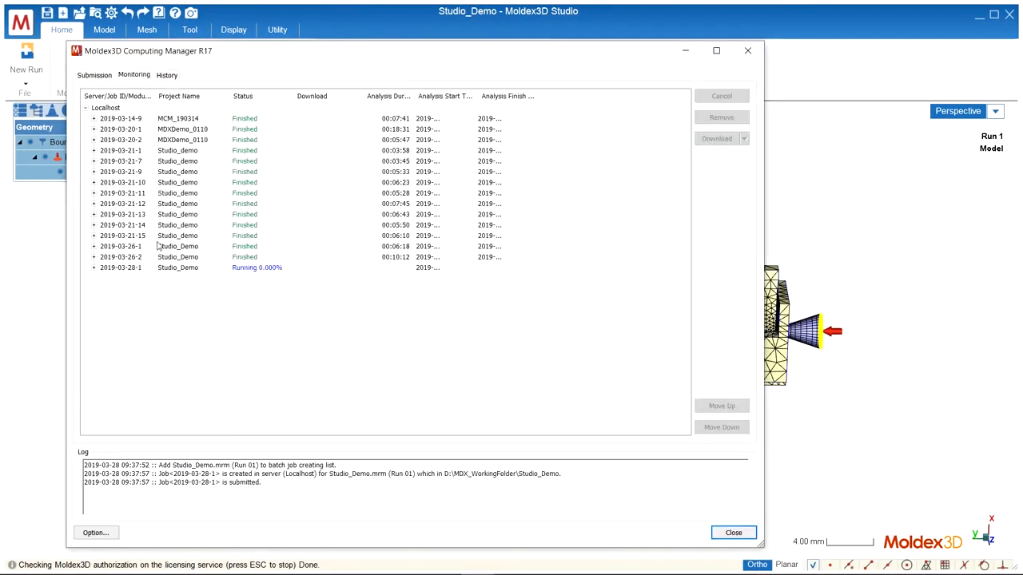
left_click(94, 268)
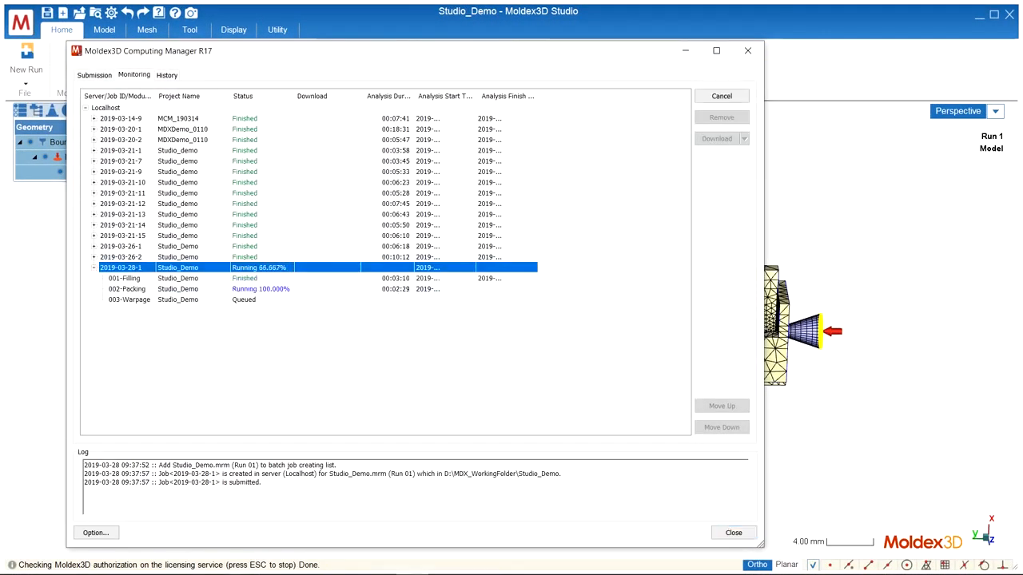
left_click(733, 532)
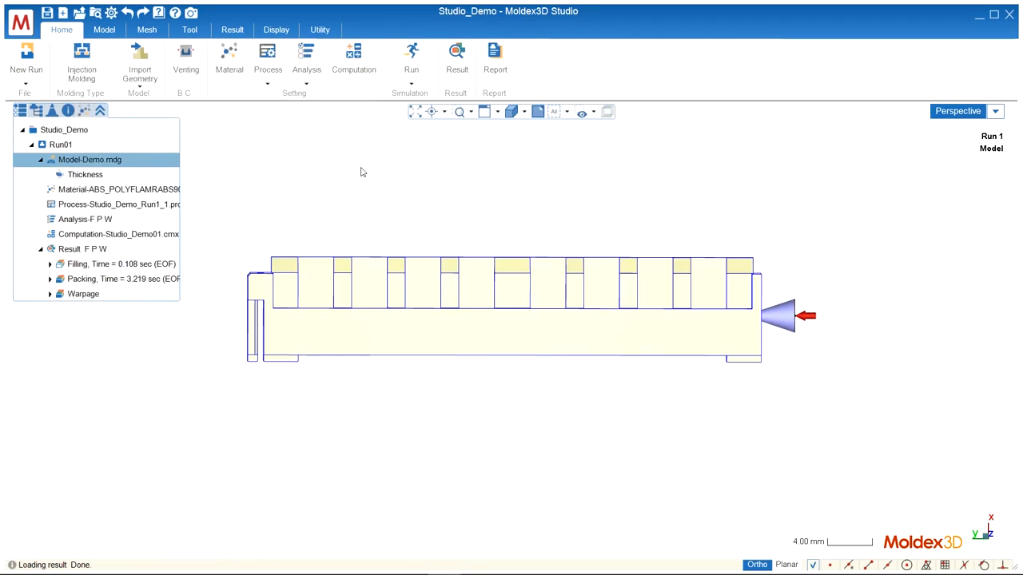
Display the filling Pressure result and clip it with an XY section plane at 50%.
left_click(50, 263)
left_click(92, 354)
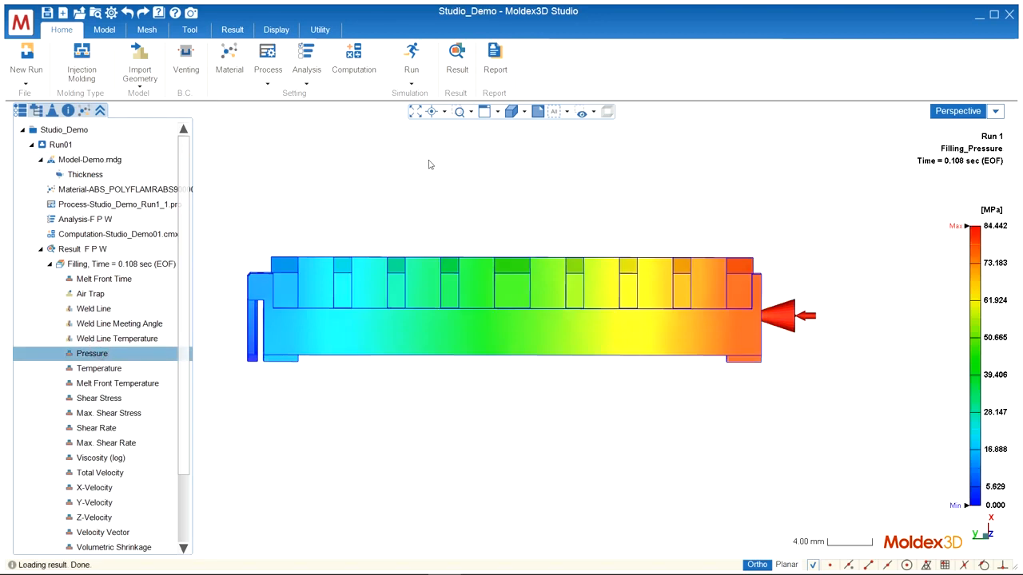
left_click(460, 64)
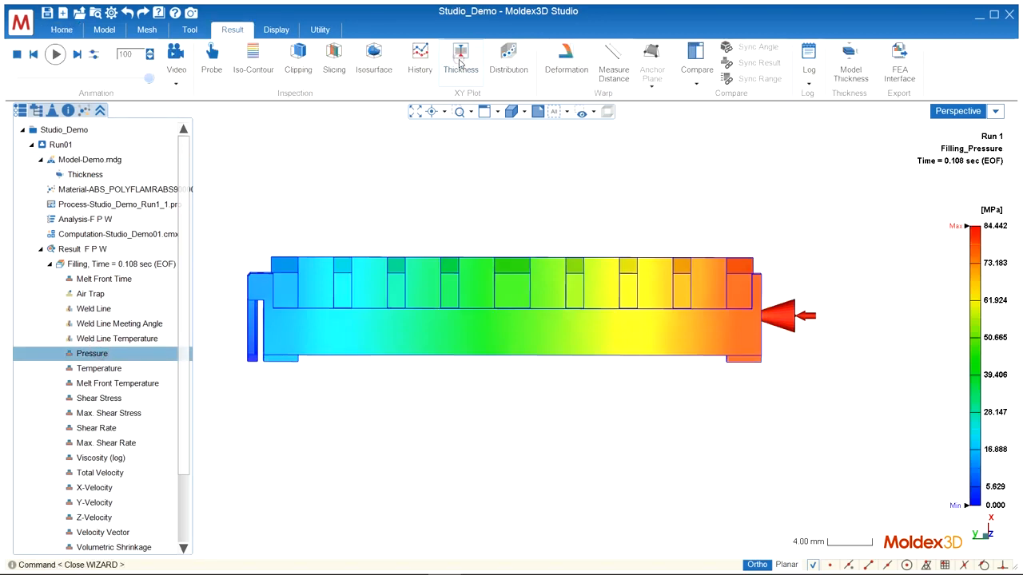
left_click(298, 52)
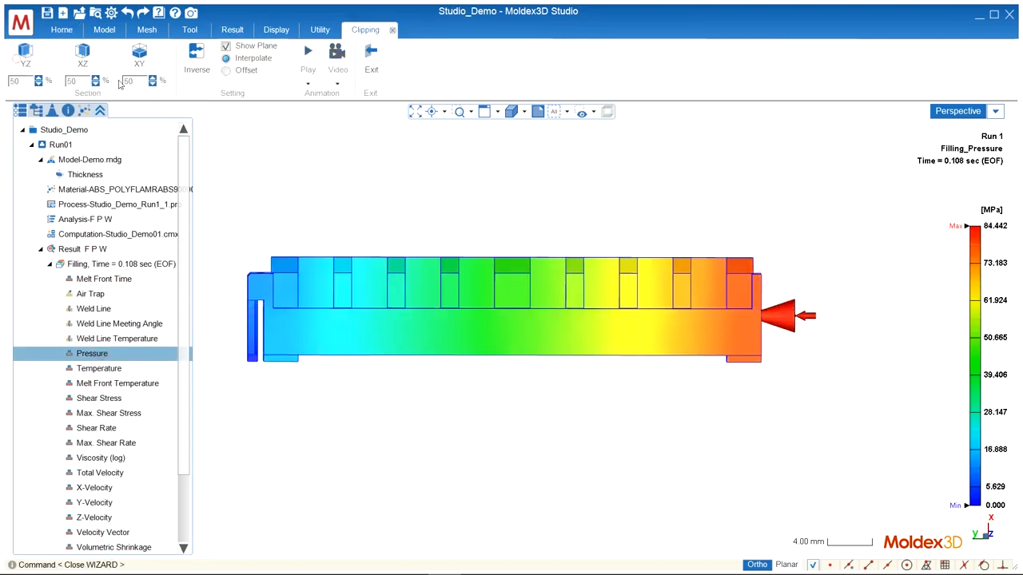
left_click(139, 55)
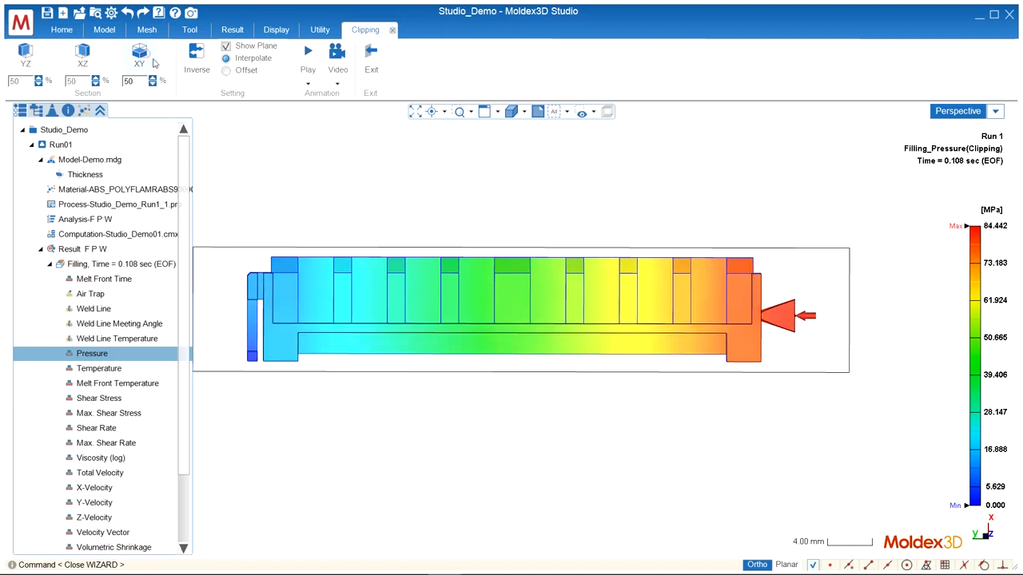
Place five probes on the clipped pressure result, running from the gate along the part to the tip of its far end.
left_click(231, 31)
left_click(211, 60)
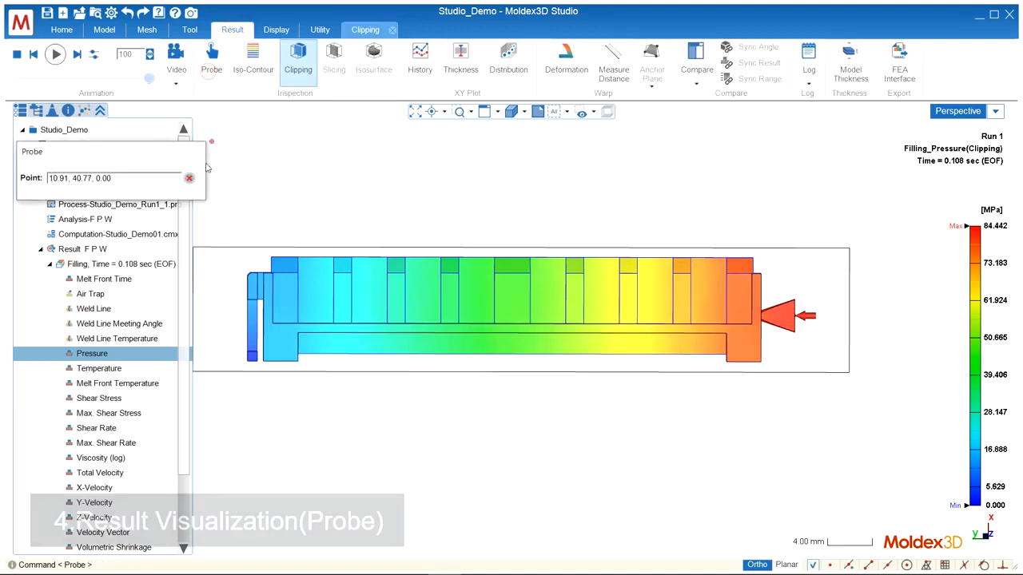
left_click(768, 316)
left_click(695, 328)
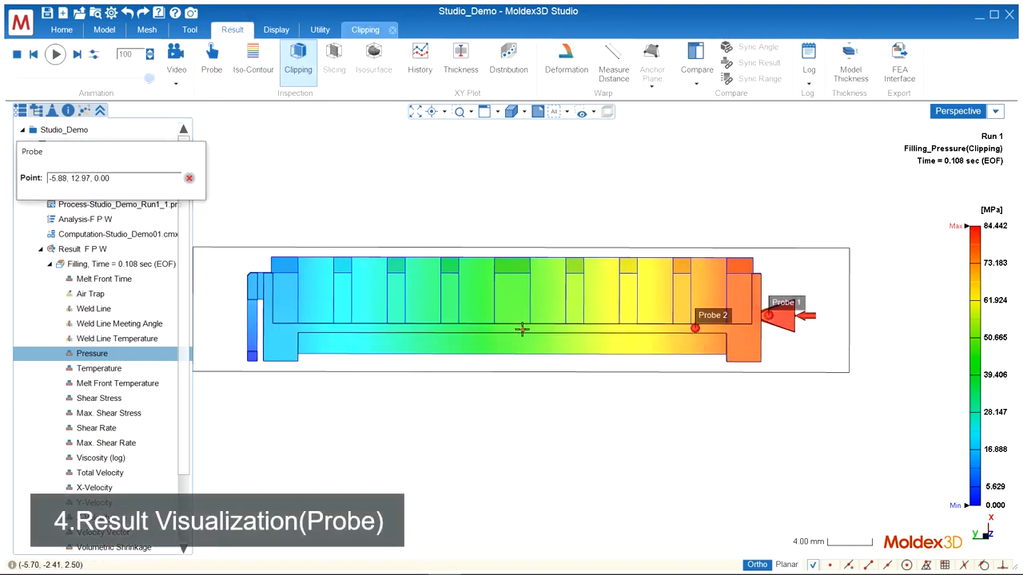
left_click(522, 328)
left_click(344, 328)
left_click(251, 356)
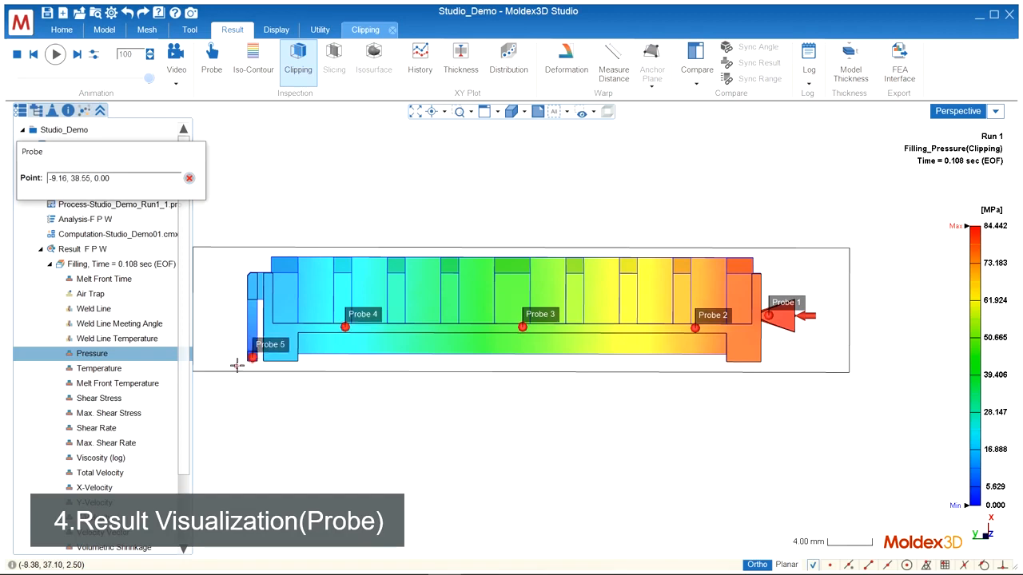
left_click(189, 178)
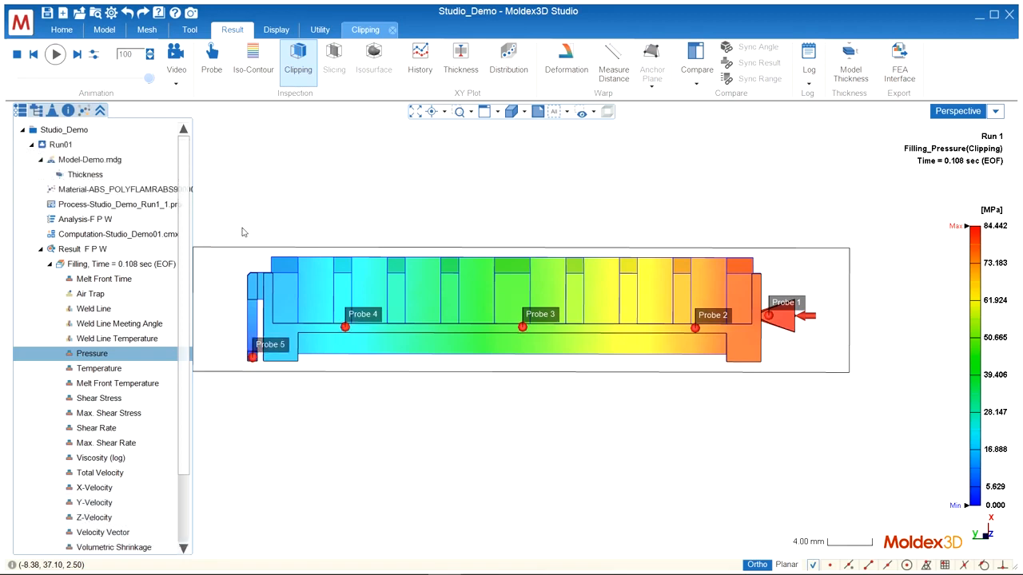
Rename the five probes in order from the gate to the far end as Inlet, M1, M2, M3 and End.
left_click(58, 110)
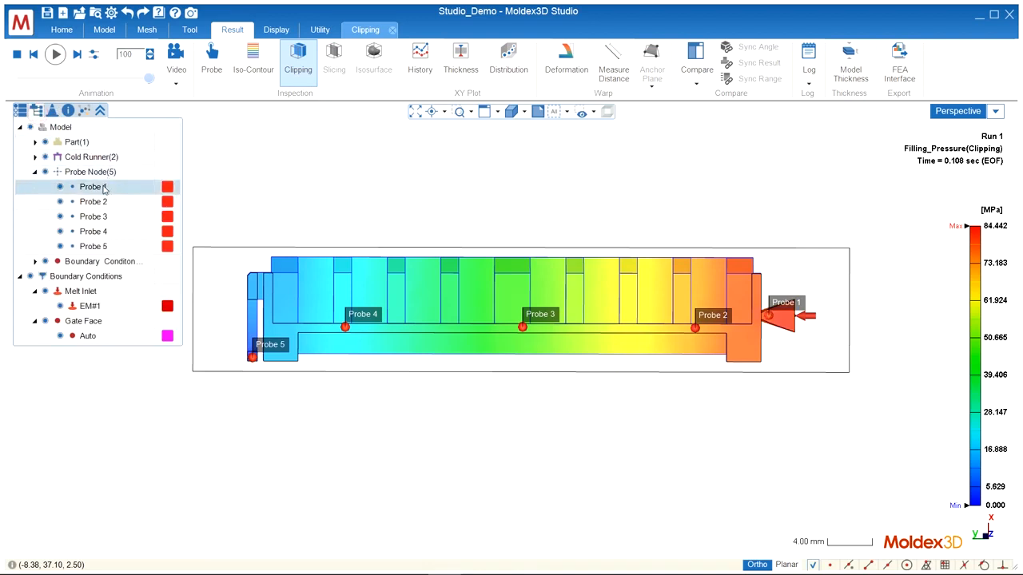
right_click(103, 187)
left_click(233, 245)
key("BackSpace")
key("Return")
type("M")
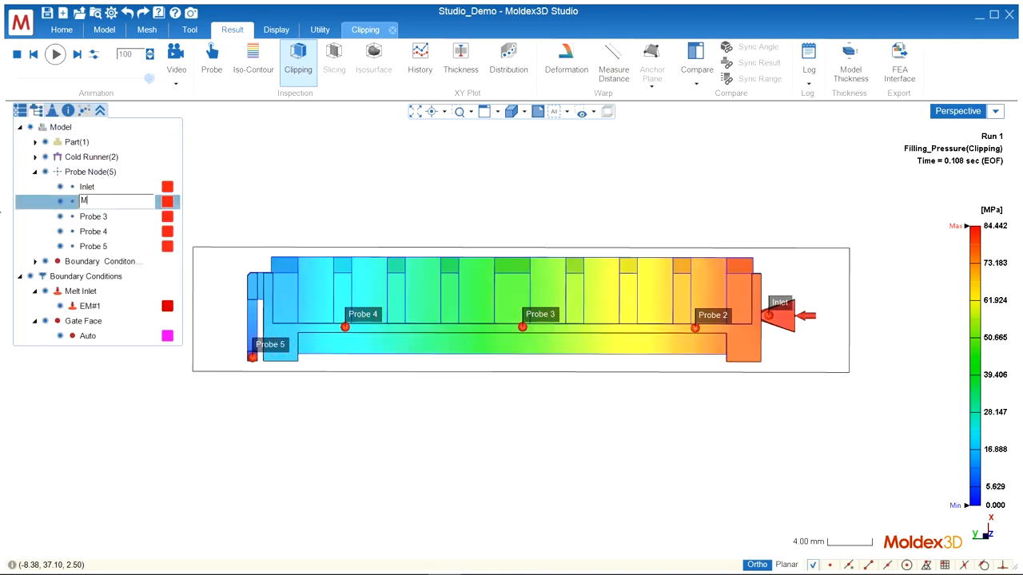
right_click(94, 220)
type("M")
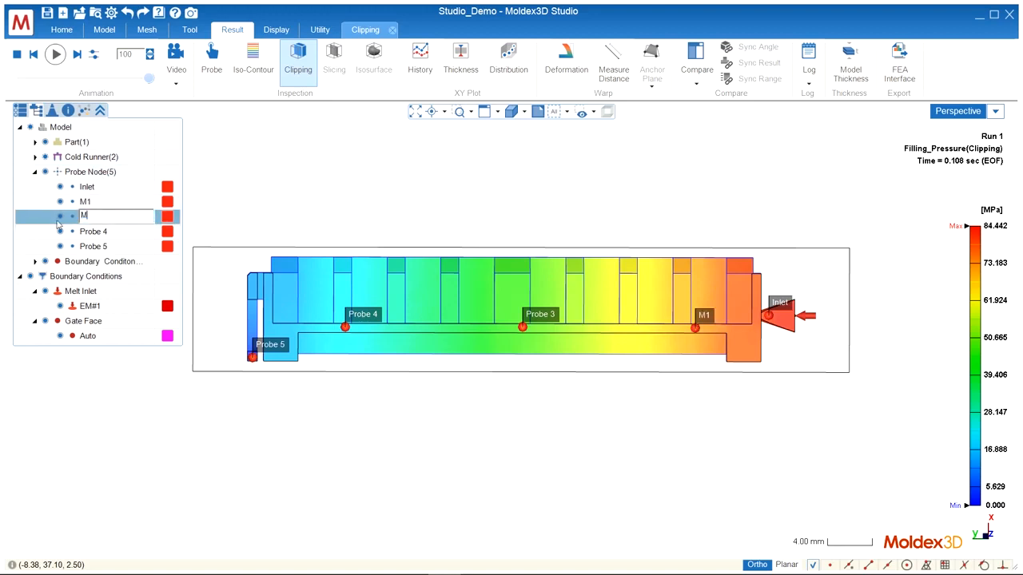
type("2")
key("Return")
left_click(84, 231)
type("End")
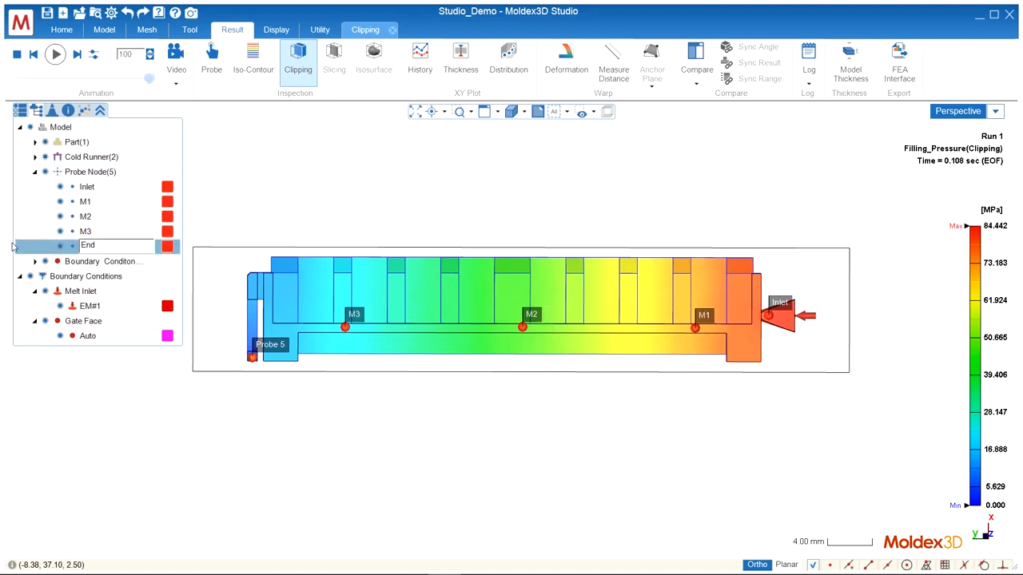
key("Return")
Assign all five probe nodes to a new probe group named Pressure.
right_click(101, 172)
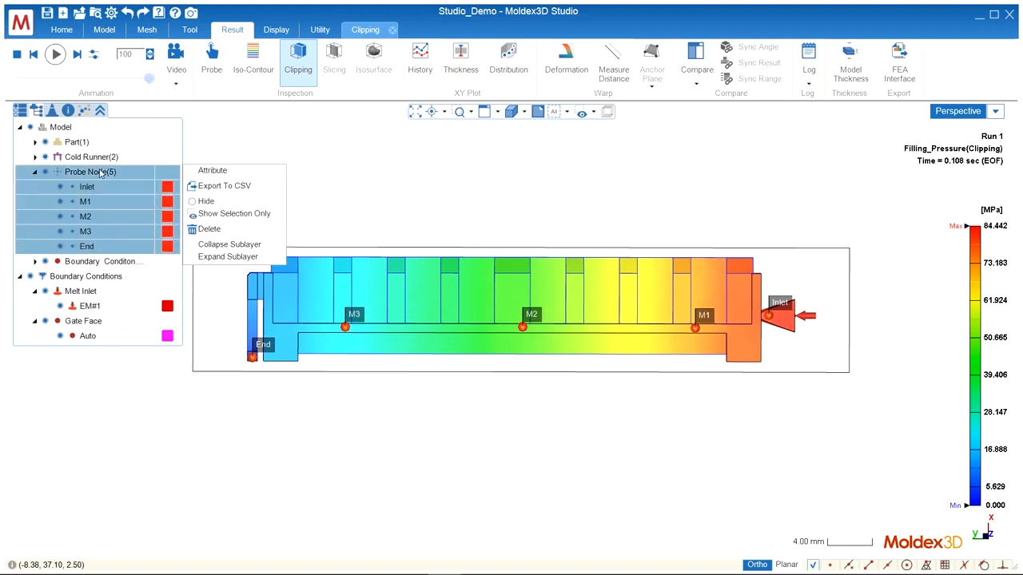
left_click(240, 173)
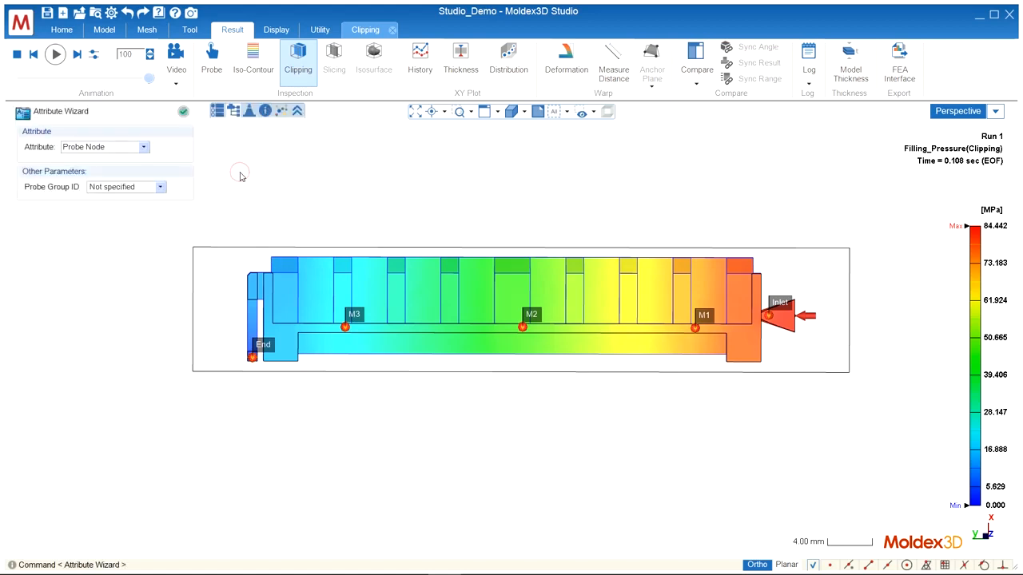
left_click(139, 186)
left_click(132, 211)
key("ctrl+a")
type("P")
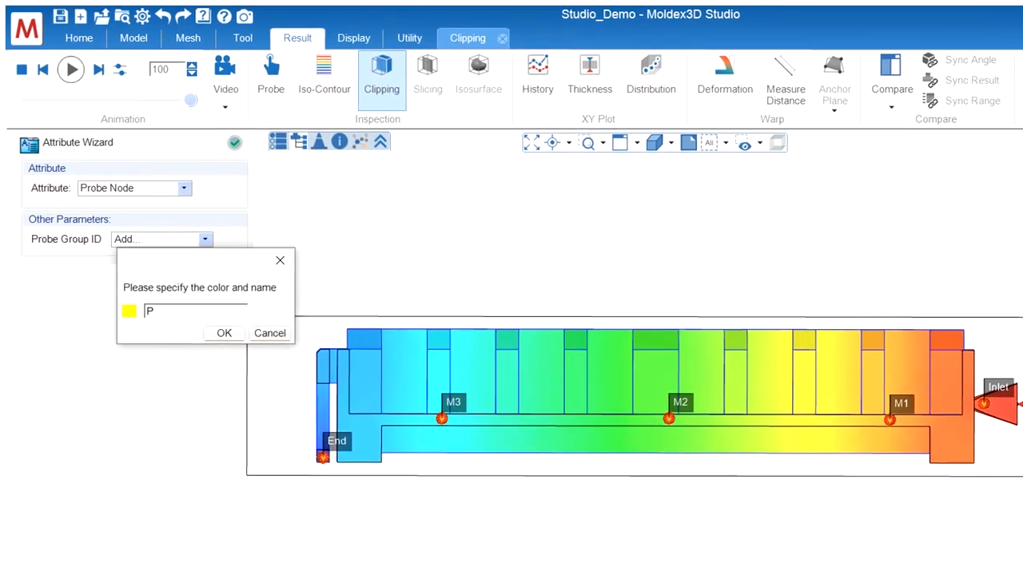
type("ressure")
left_click(224, 333)
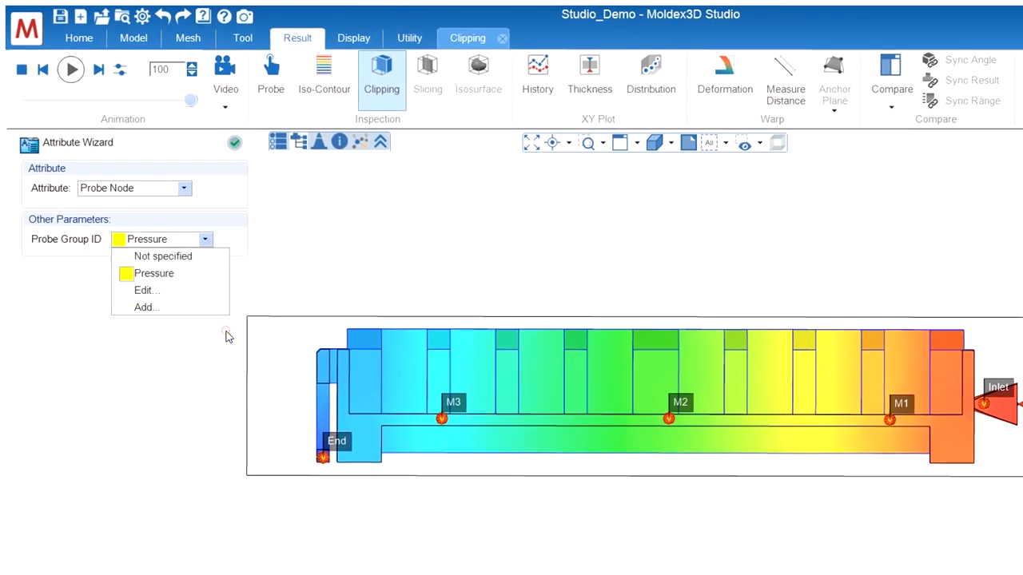
left_click(175, 274)
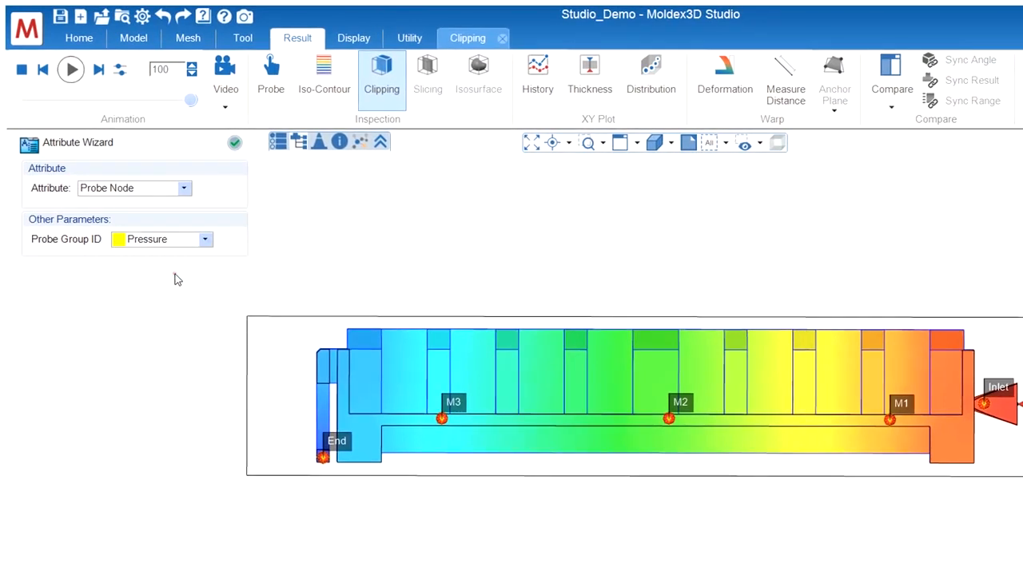
left_click(235, 143)
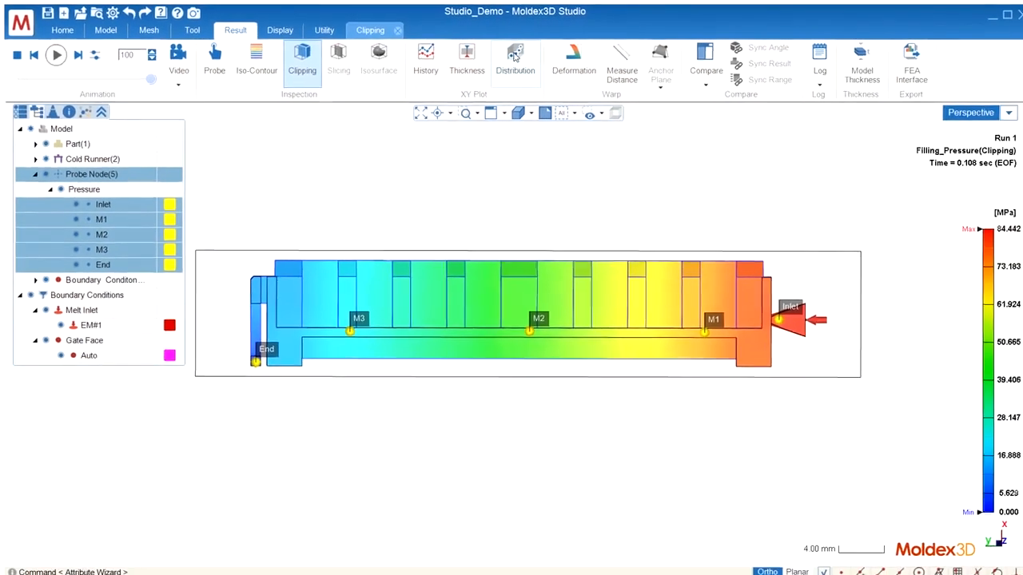
Plot the distribution curve of Run 1 filling Pressure at the end-of-filling time step for the Pressure probe group.
left_click(516, 56)
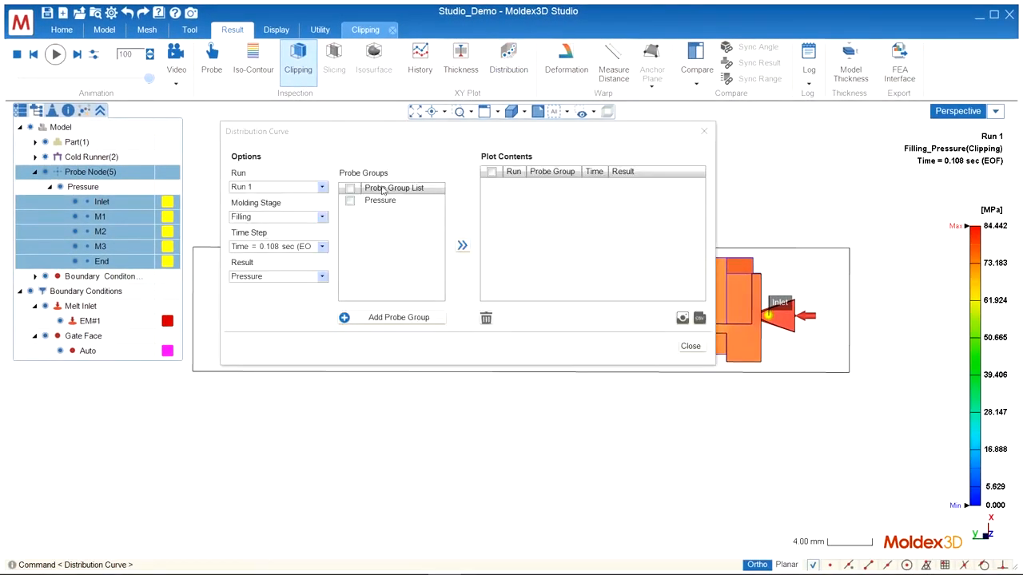
left_click(350, 202)
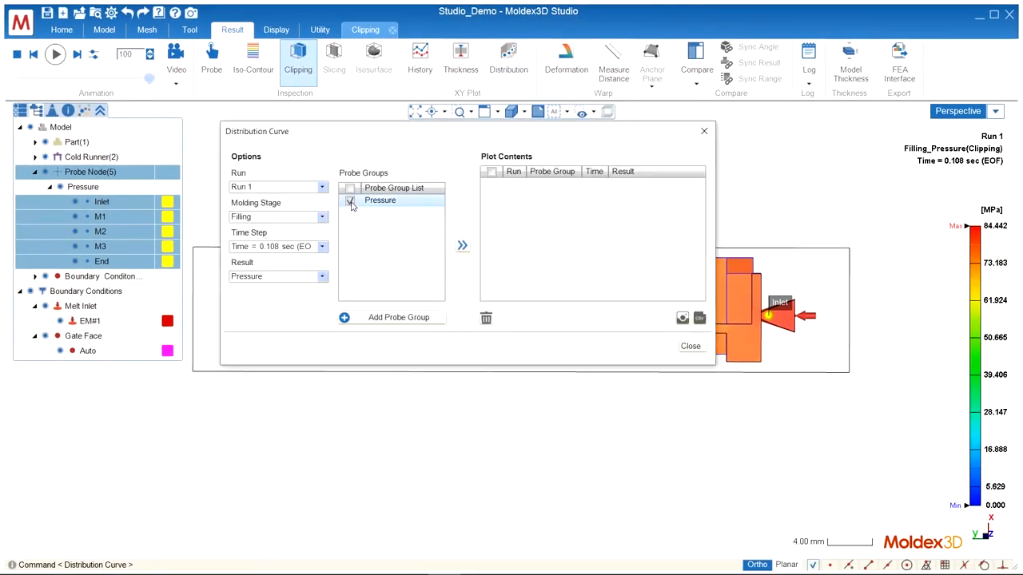
left_click(462, 247)
left_click(686, 348)
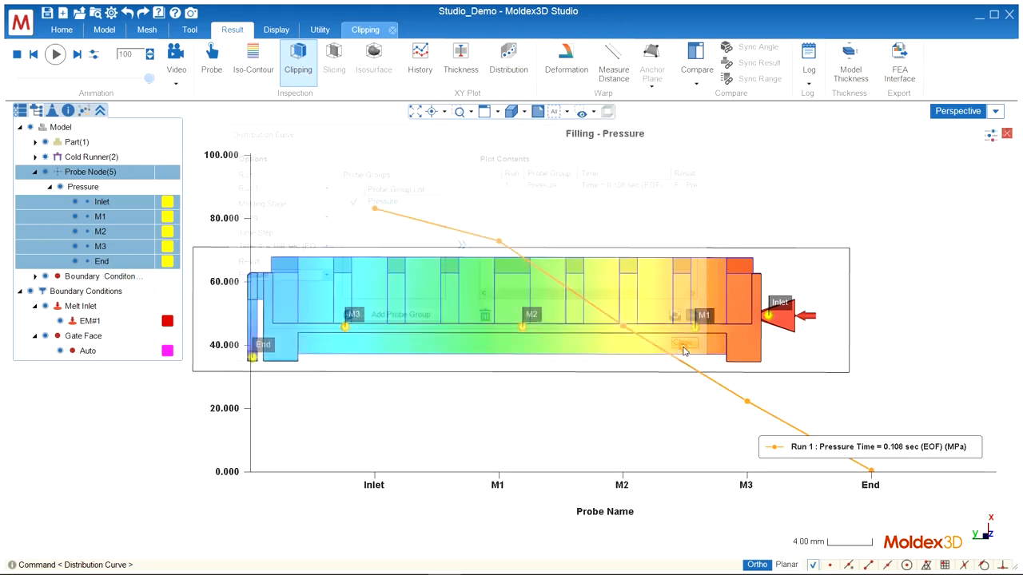
scroll(881, 218, "down", 2)
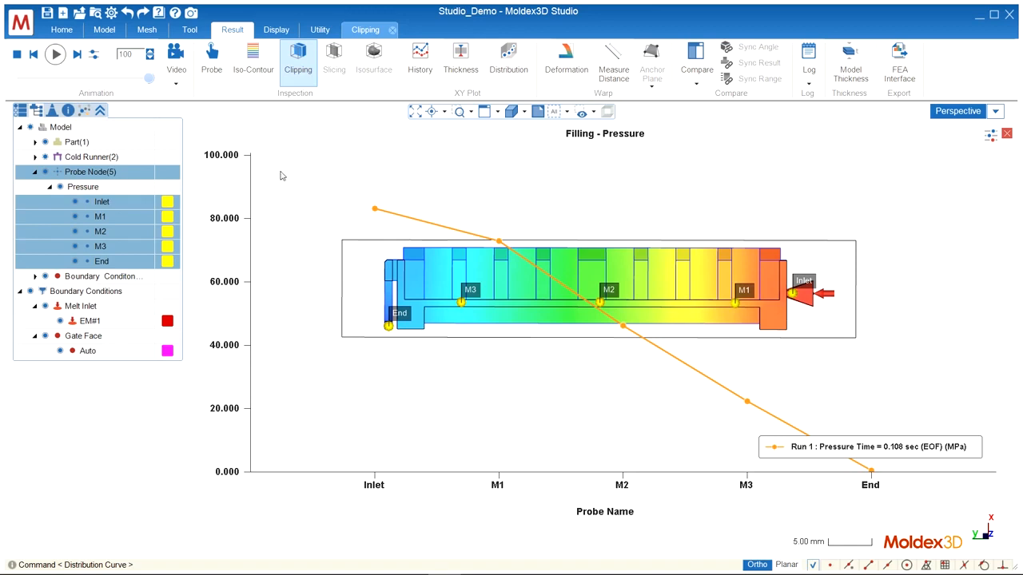
Edit the Pressure probe group so its probes are ordered from End to Inlet.
right_click(180, 181)
left_click(228, 197)
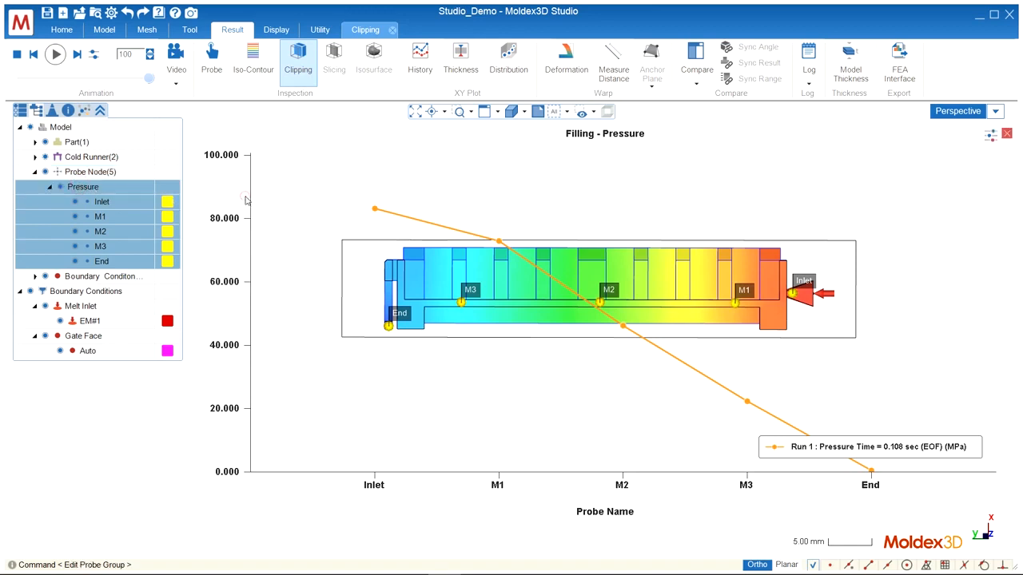
left_click_drag(217, 318, 197, 317)
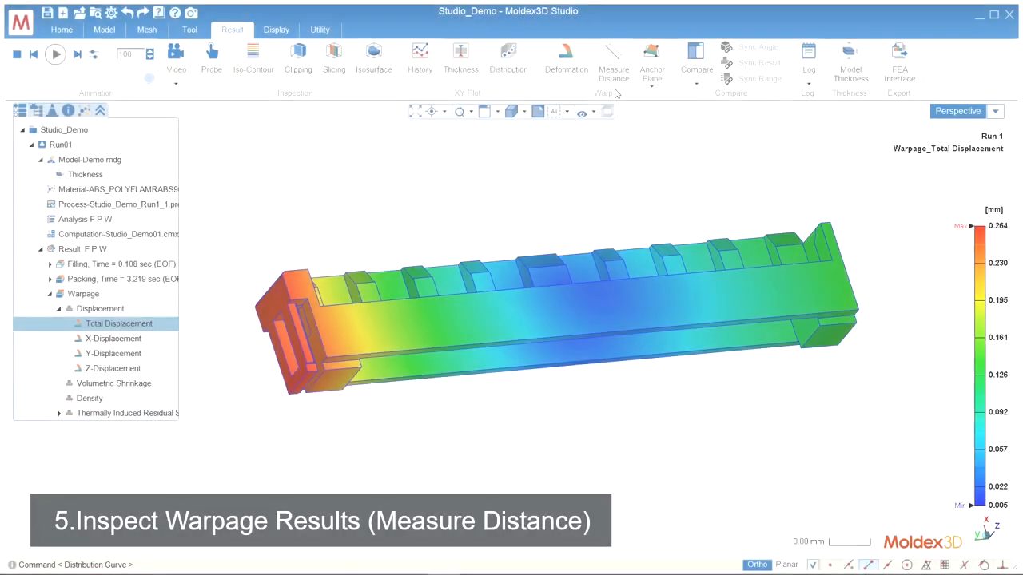
Measure the distance between the part's two lower end corners on the Total Displacement result, showing L, LX, LY and LZ, and save it.
left_click(616, 62)
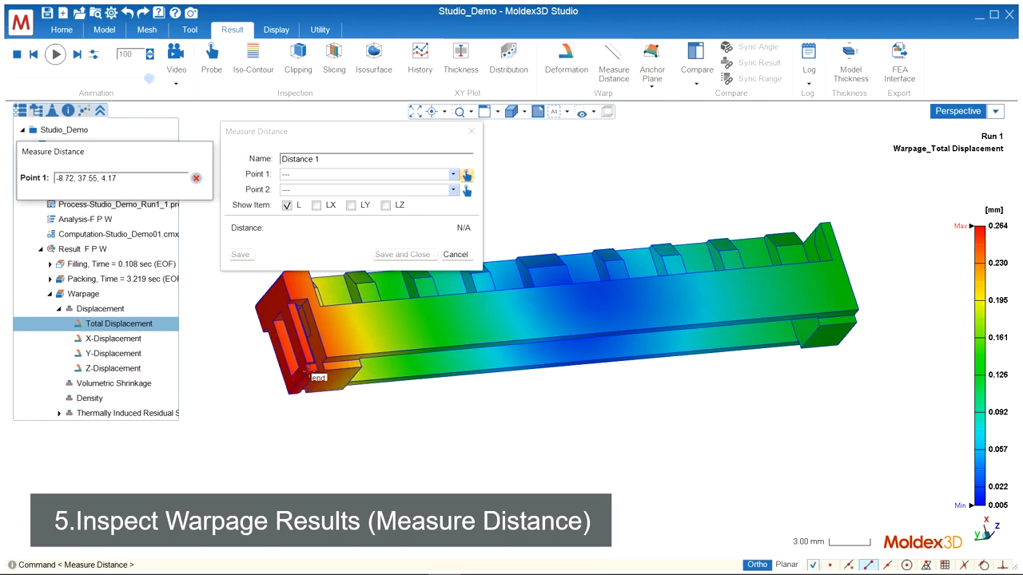
left_click(309, 371)
left_click(859, 324)
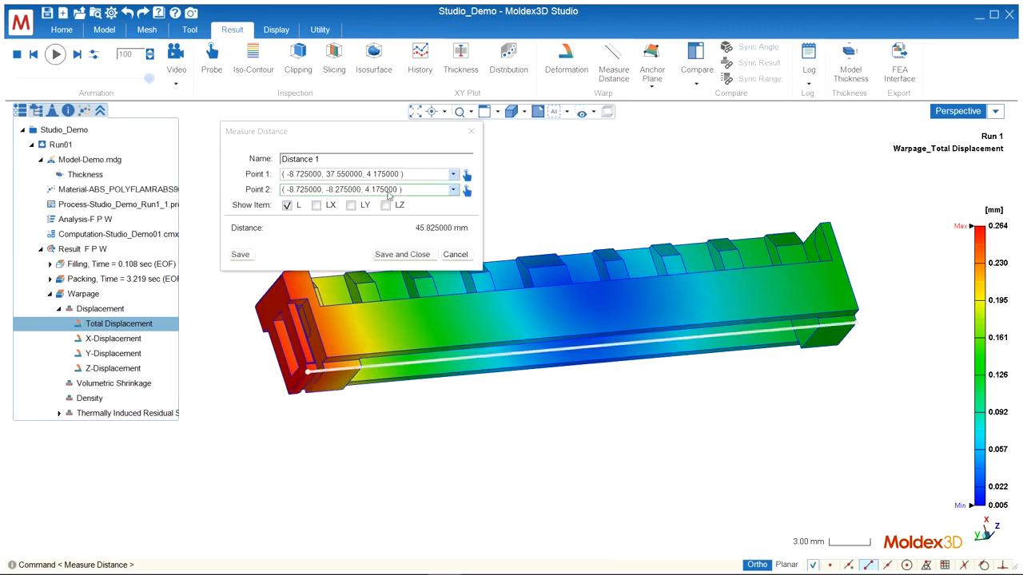
left_click(317, 206)
left_click(351, 206)
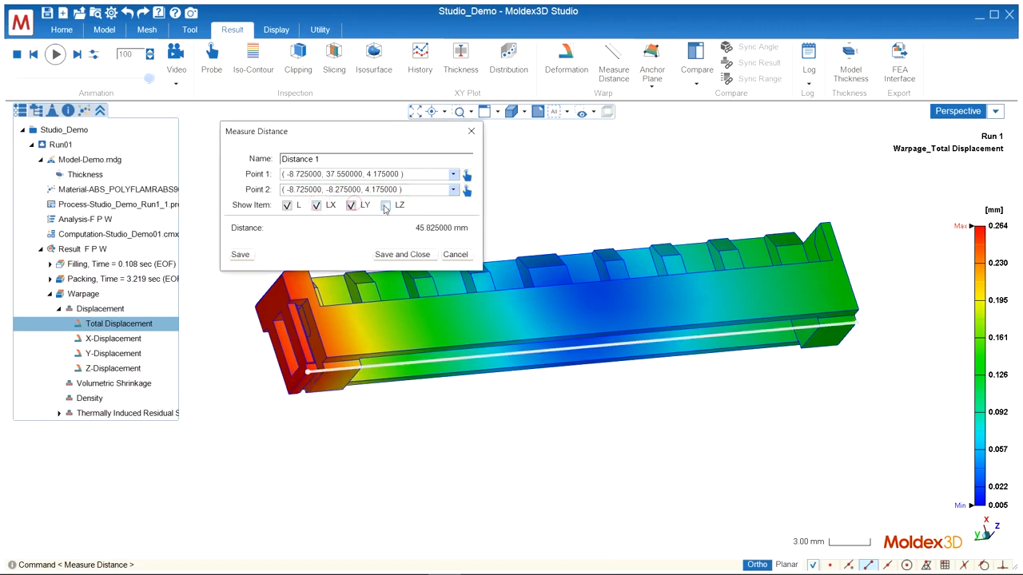
left_click(386, 206)
left_click(418, 255)
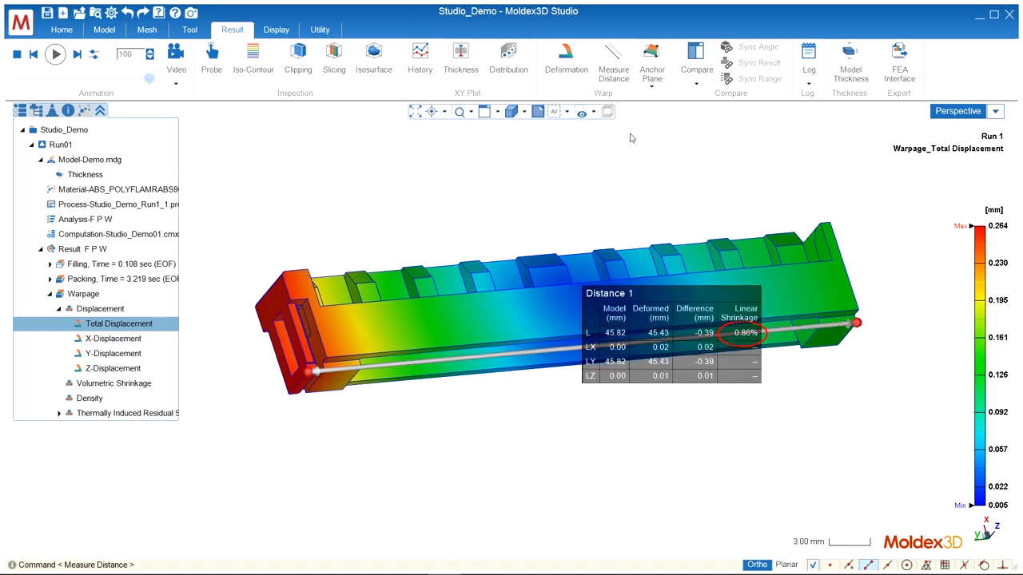
Set the warpage deformation compensation to Anisotropic with a Y value of 0.8%.
left_click(569, 64)
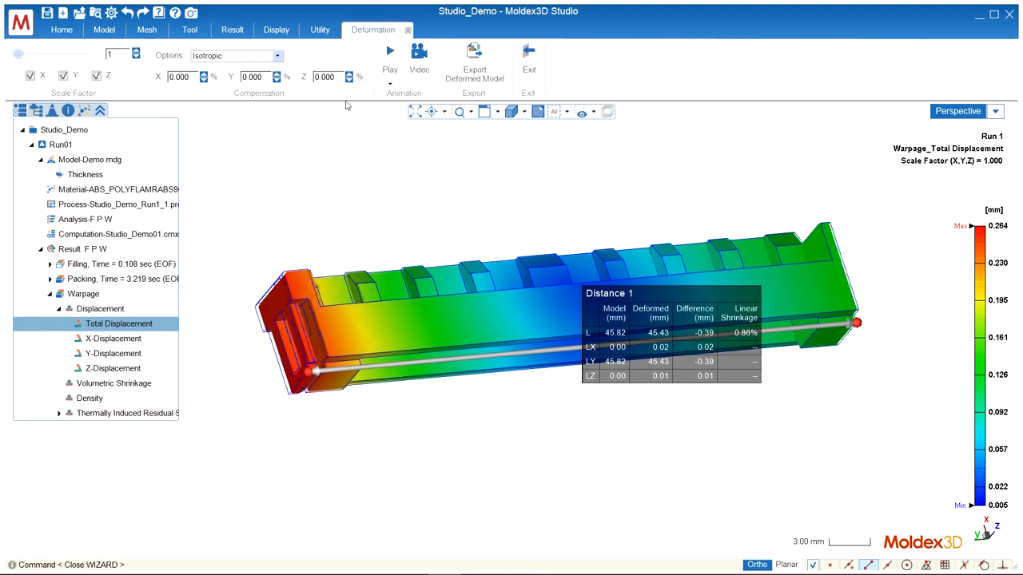
left_click(277, 56)
left_click(270, 83)
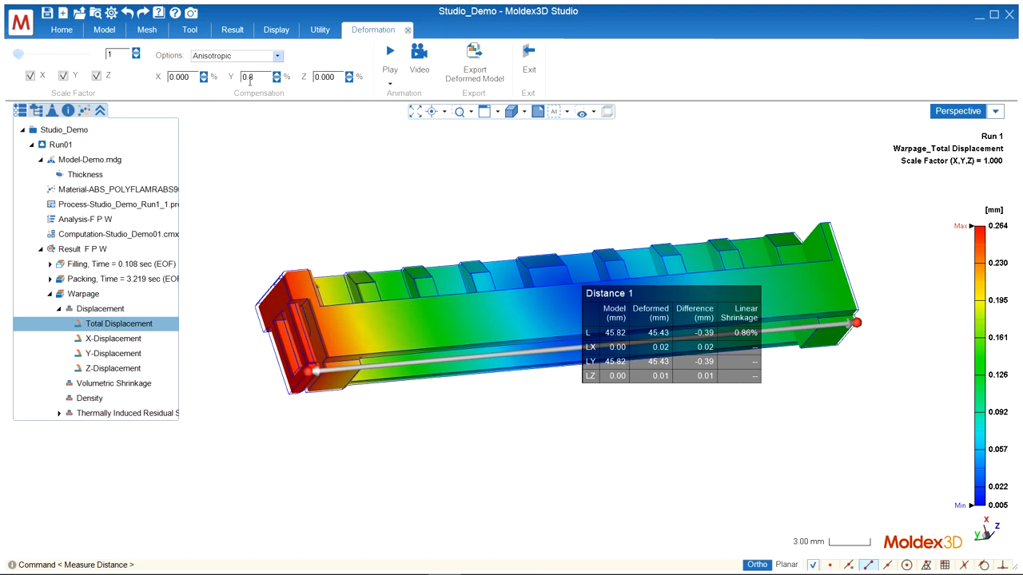
left_click(250, 81)
type("0.8")
key("Return")
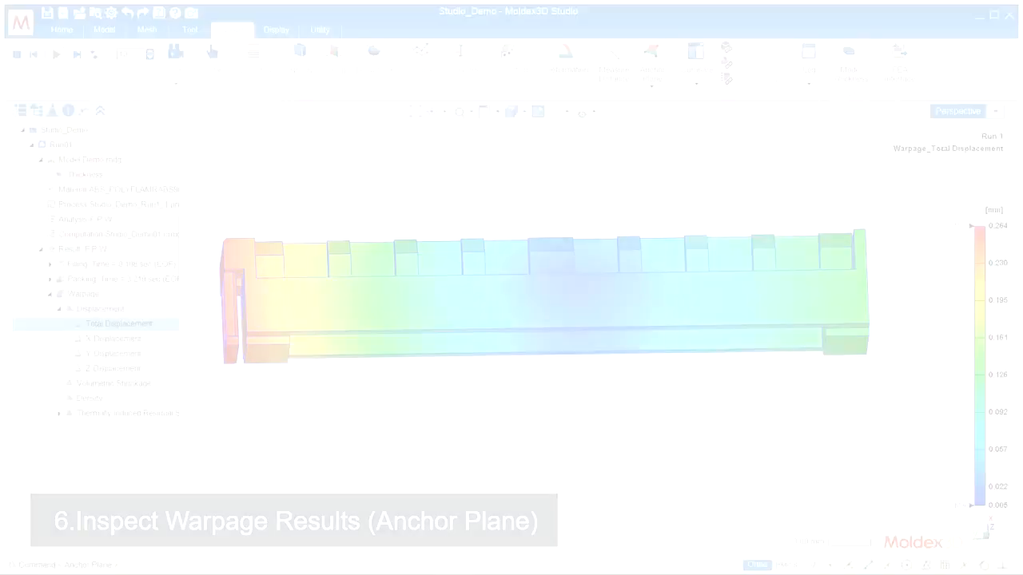
Define an anchor plane on the warpage result through three corners of the foot at the part's gate end.
left_click(650, 60)
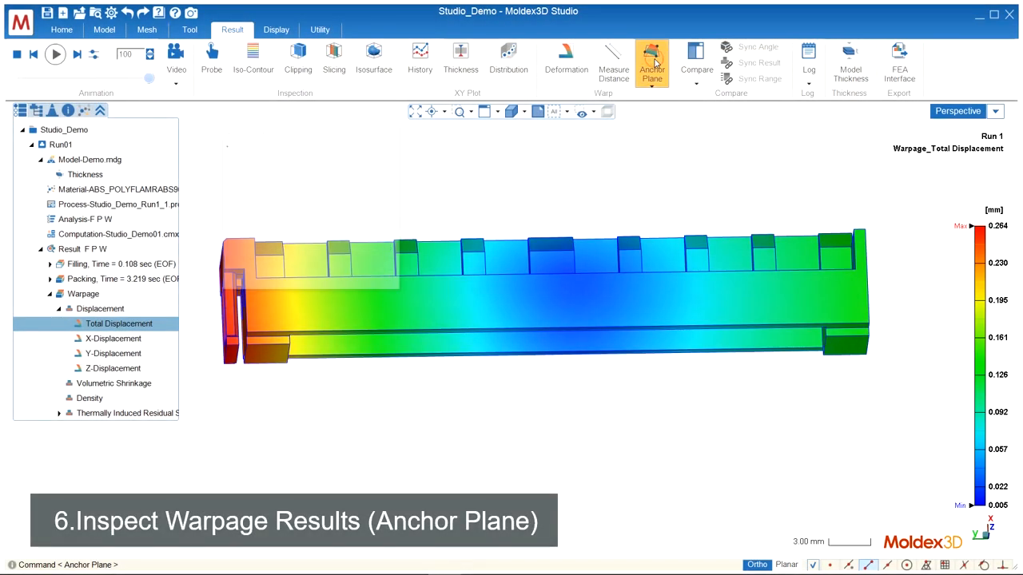
middle_click_drag(892, 346, 817, 254)
scroll(819, 254, "up", 3)
left_click(769, 258)
left_click(852, 251)
left_click(865, 330)
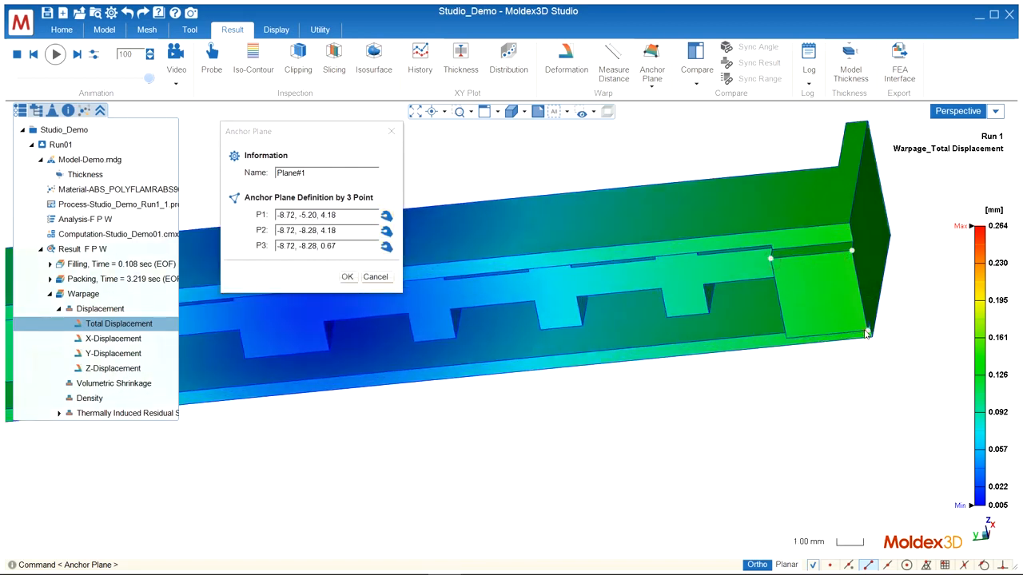
left_click(347, 277)
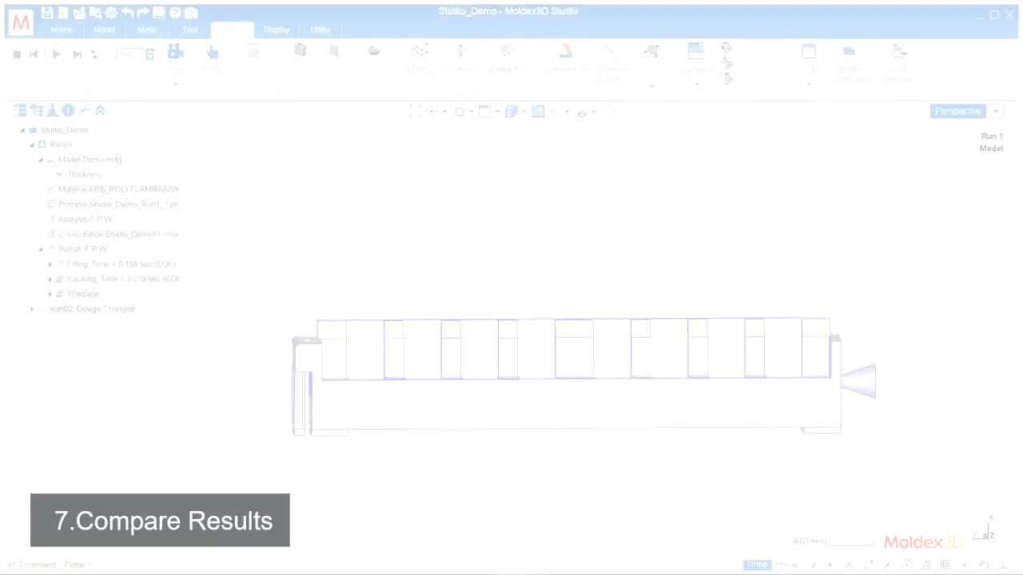
Split the display into two comparison views and load Run02: Design Changed into the lower one.
left_click(696, 64)
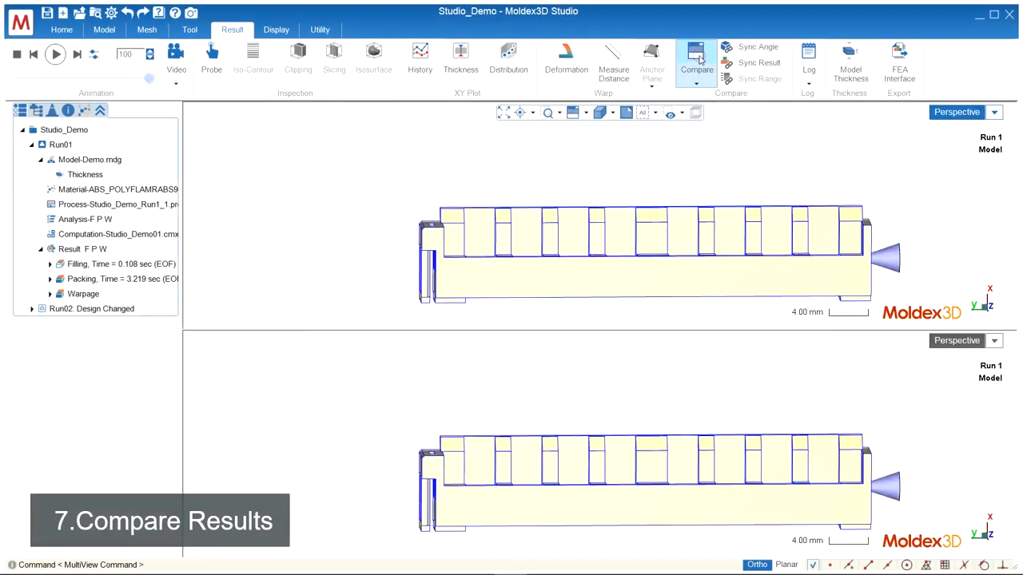
left_click(756, 349)
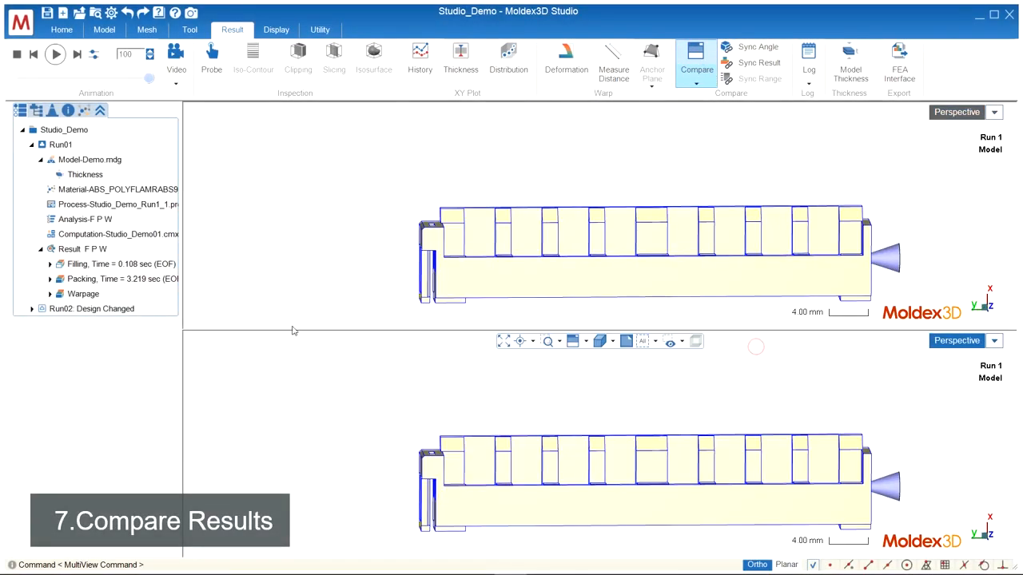
left_click(58, 310)
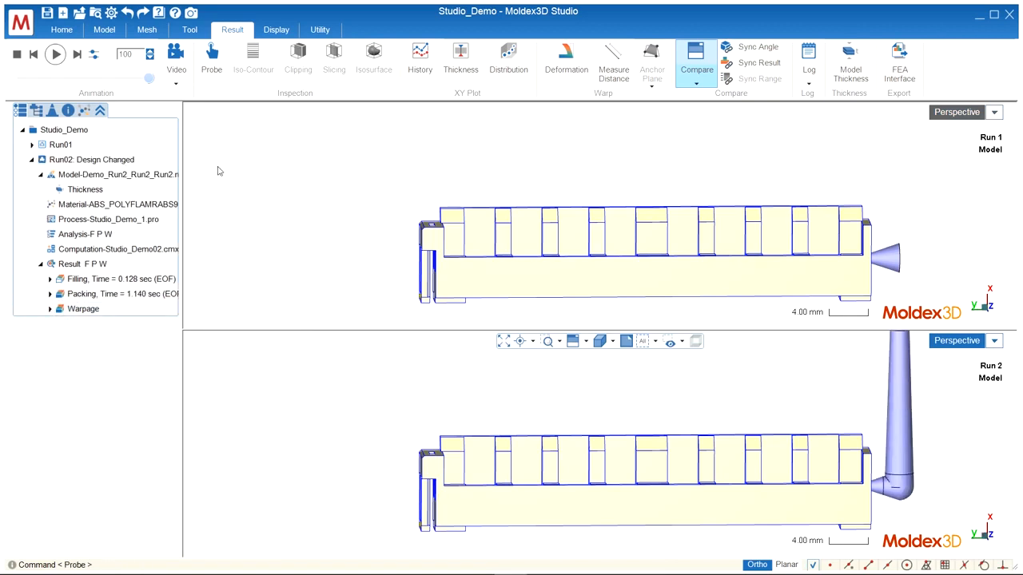
Hide the cold runner in both the Run 2 and Run 1 comparison views.
left_click(36, 110)
left_click(44, 157)
left_click(274, 217)
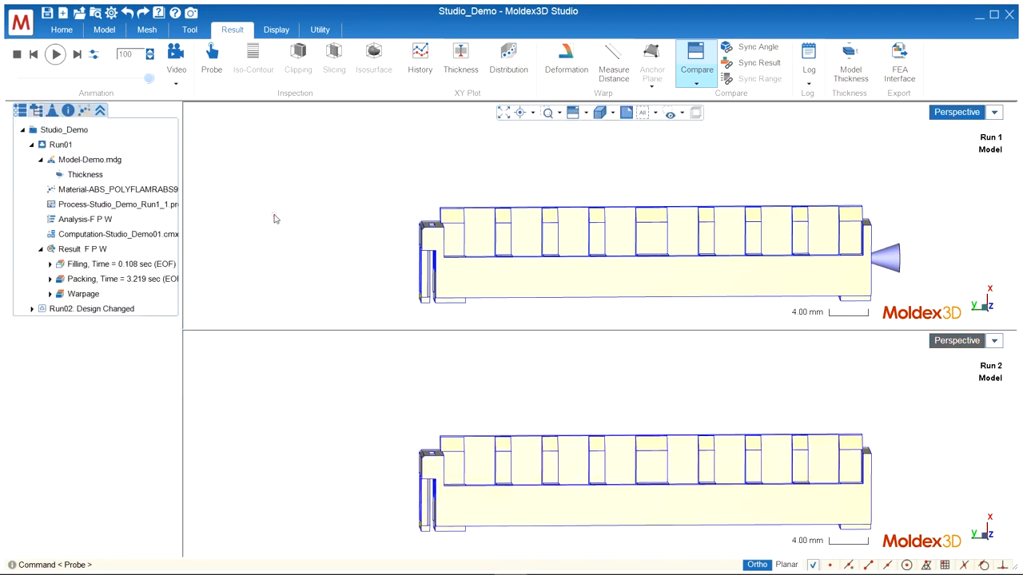
left_click(36, 110)
left_click(37, 157)
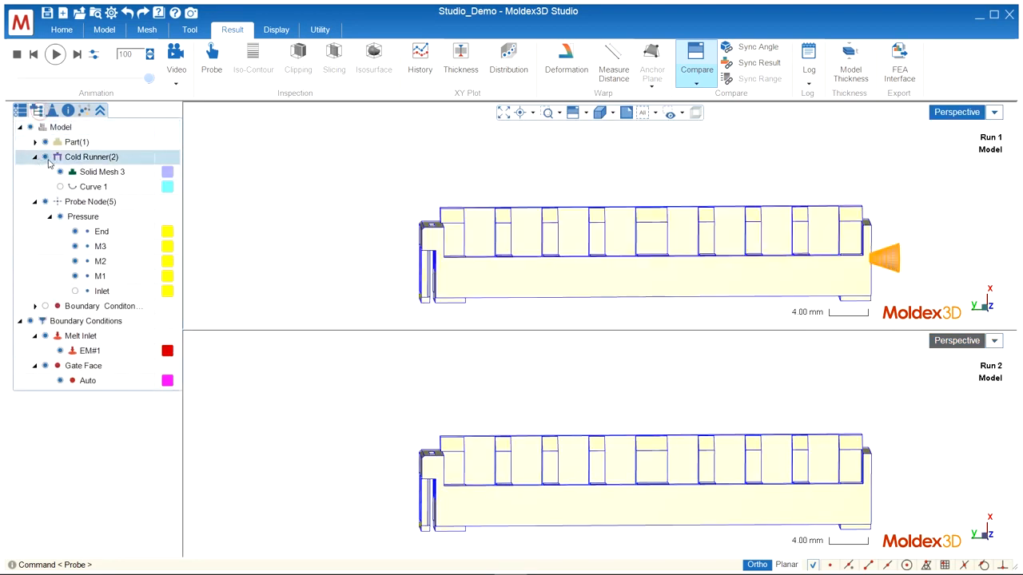
left_click(46, 158)
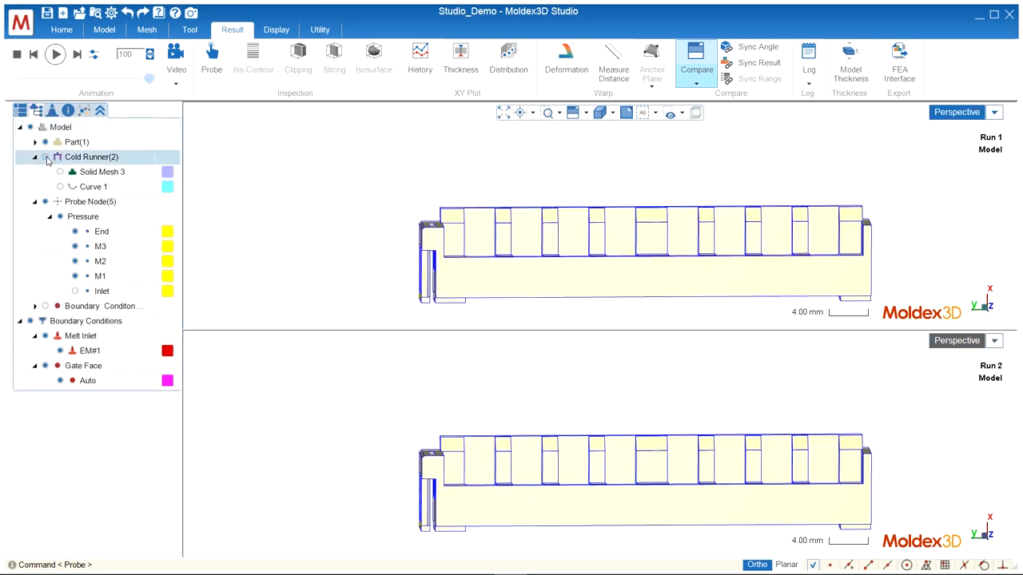
left_click(21, 112)
Synchronize the viewing angle, displayed result and color range between the two comparison views.
left_click(763, 48)
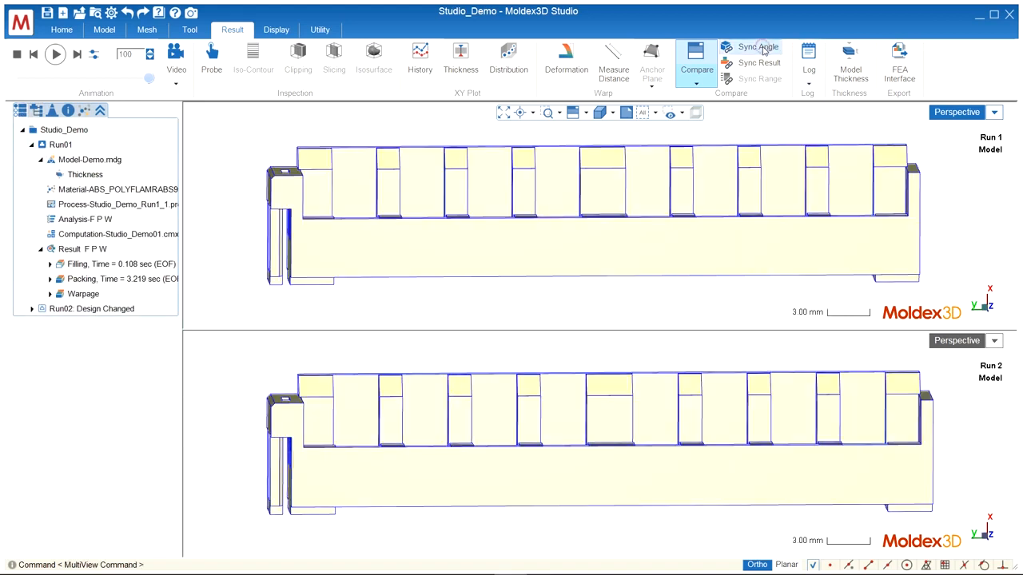
left_click(763, 63)
left_click(763, 79)
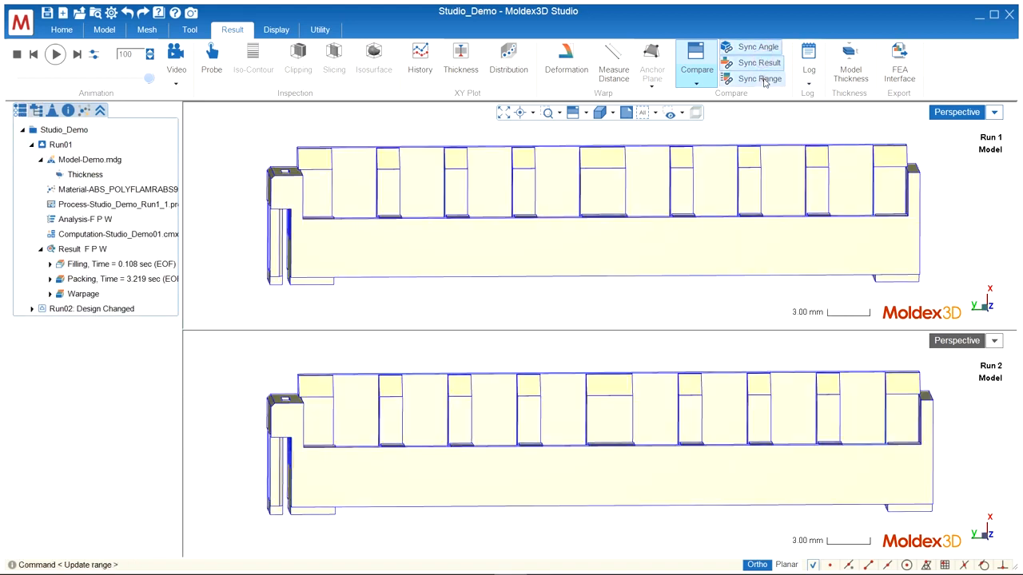
Compare the warpage Volumetric Shrinkage result of both runs and select the Density result.
left_click(50, 294)
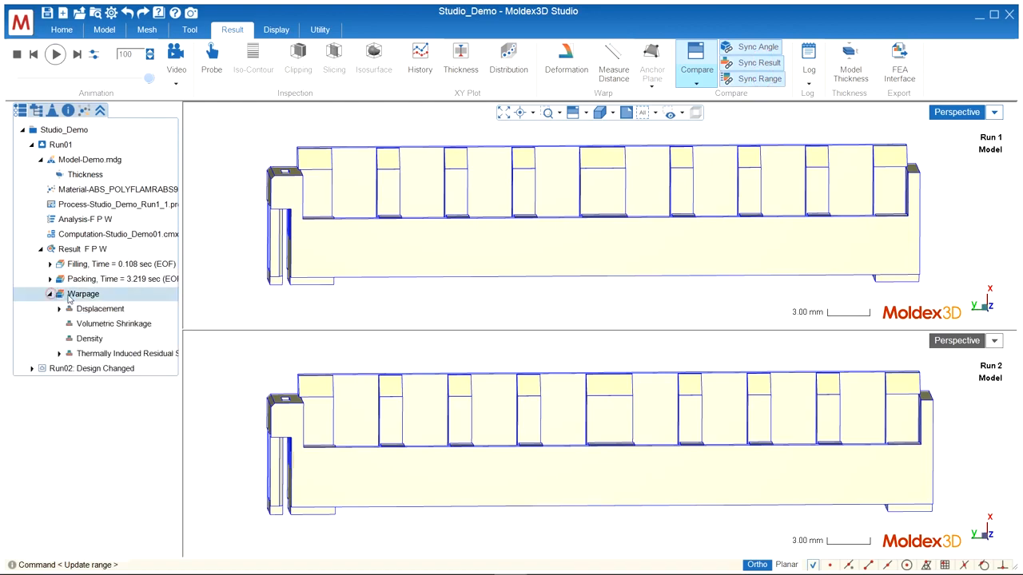
left_click(92, 324)
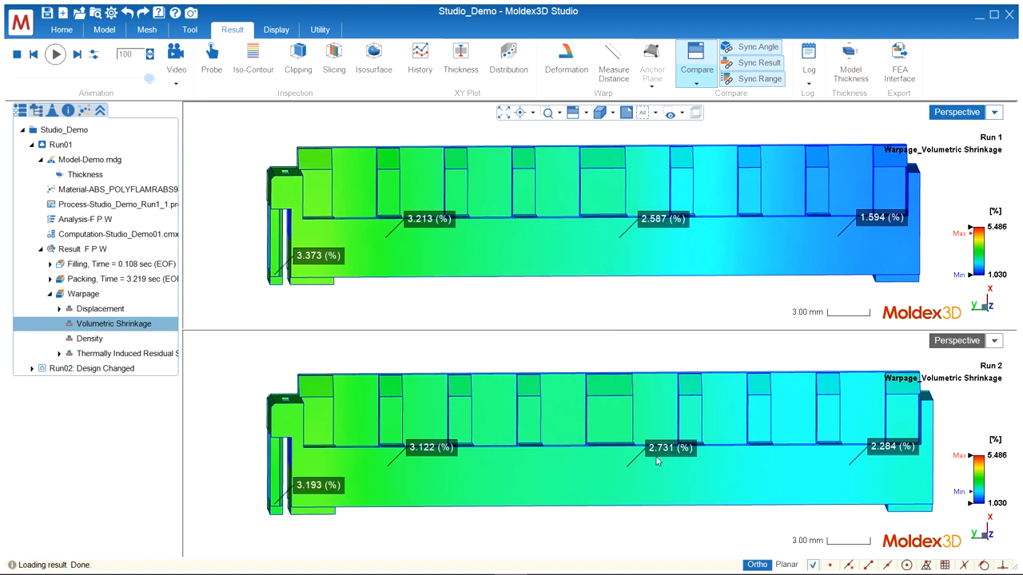
left_click(91, 339)
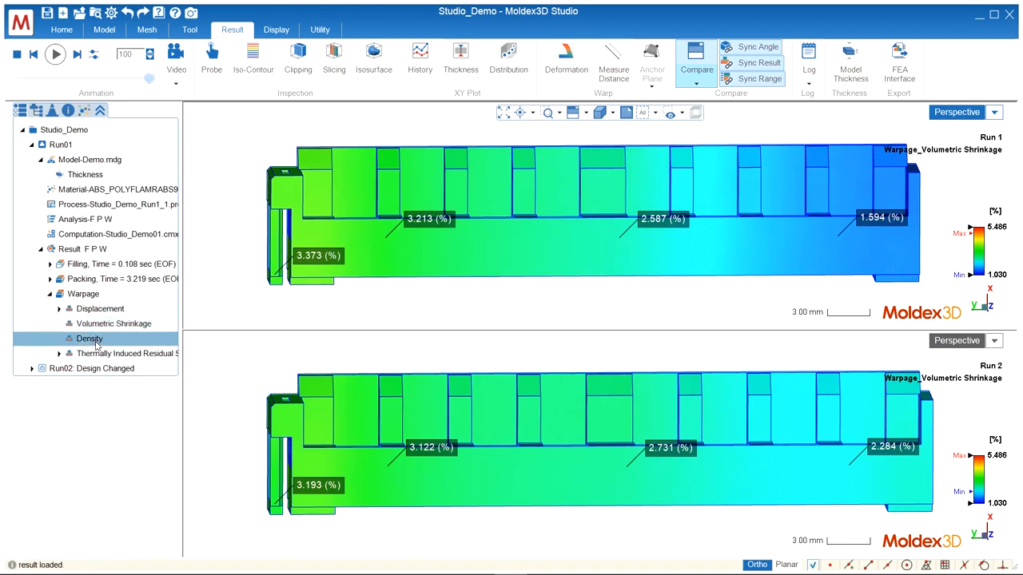